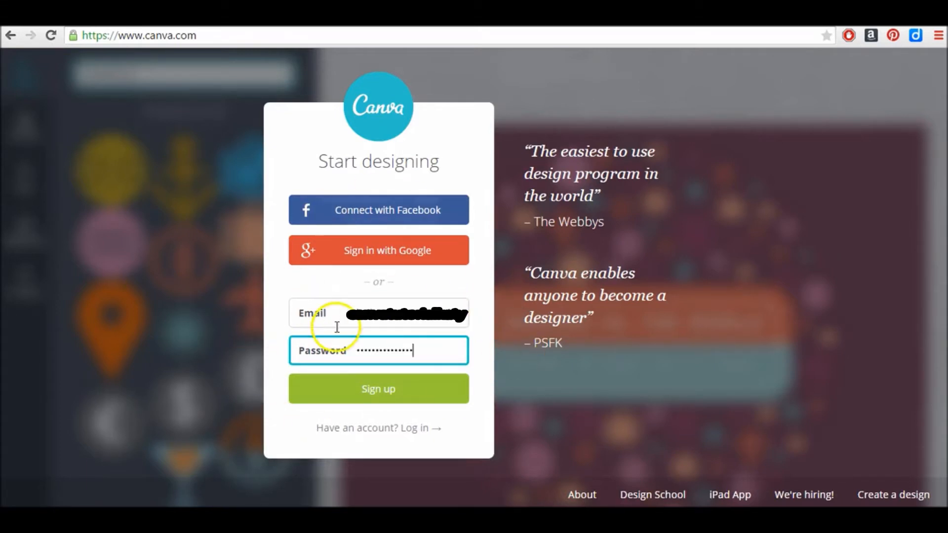
Step: Submit the account form with the entered credentials and dismiss the offer to save the password
{"action": "left_click", "coordinate": [370, 391]}
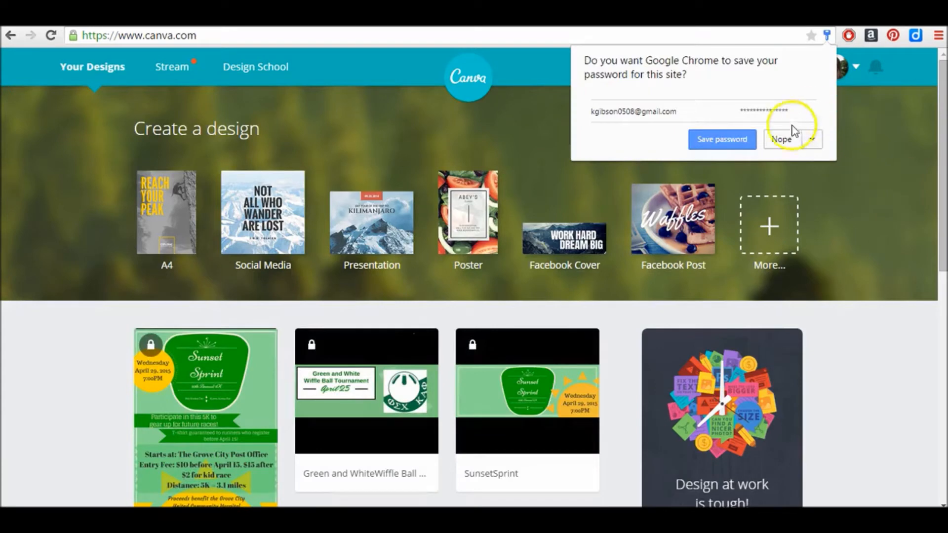
{"action": "left_click", "coordinate": [839, 123]}
{"action": "left_click_drag", "start_coordinate": [944, 124], "coordinate": [893, 182]}
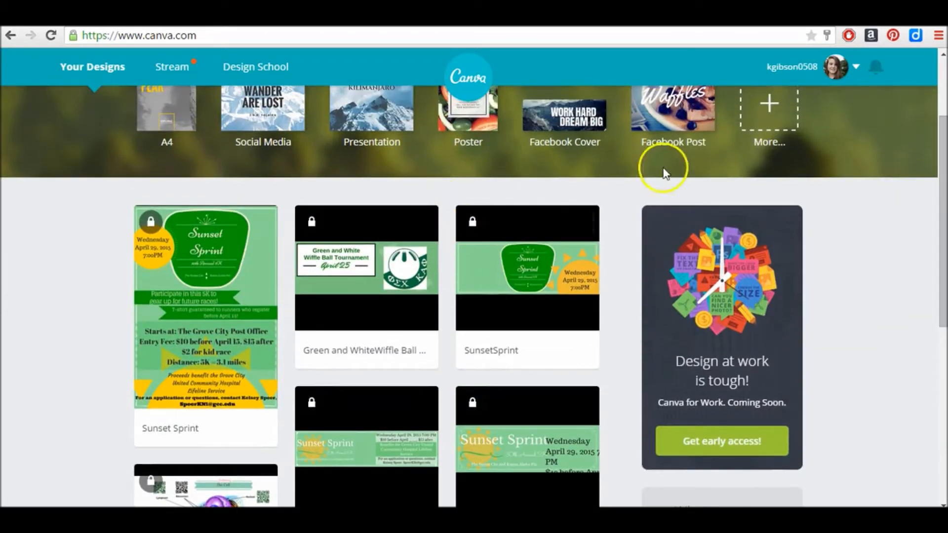
{"action": "left_click_drag", "start_coordinate": [931, 169], "coordinate": [931, 113]}
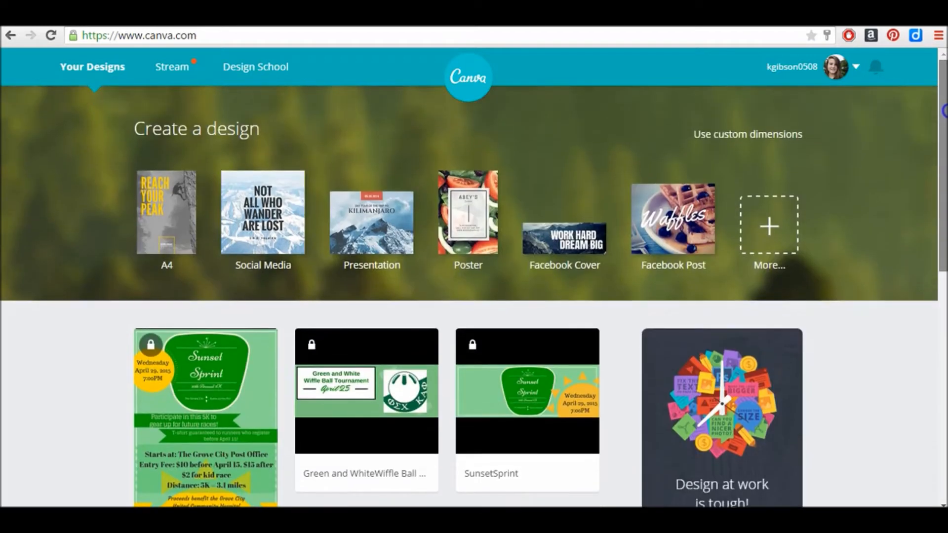
Step: View the account's profile page and return to the designs overview
{"action": "left_click", "coordinate": [858, 67]}
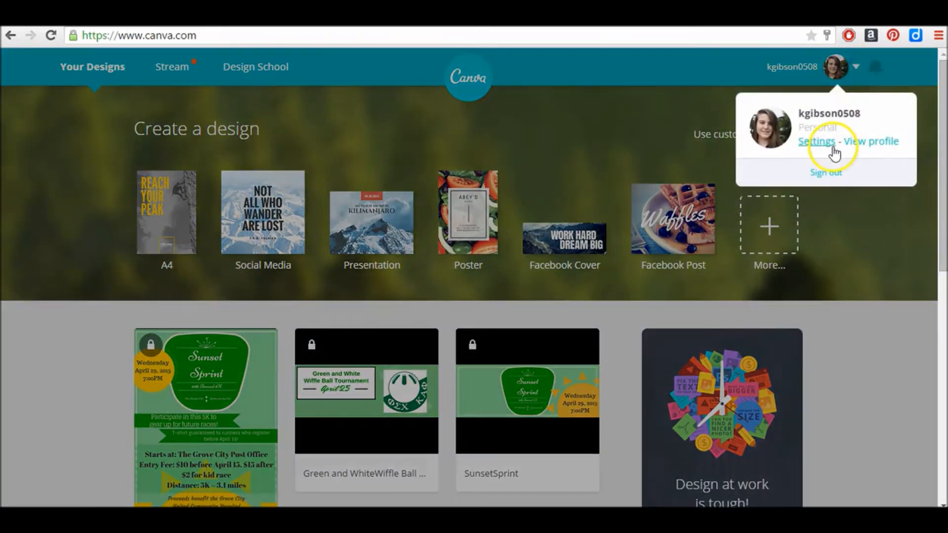
{"action": "left_click", "coordinate": [855, 145]}
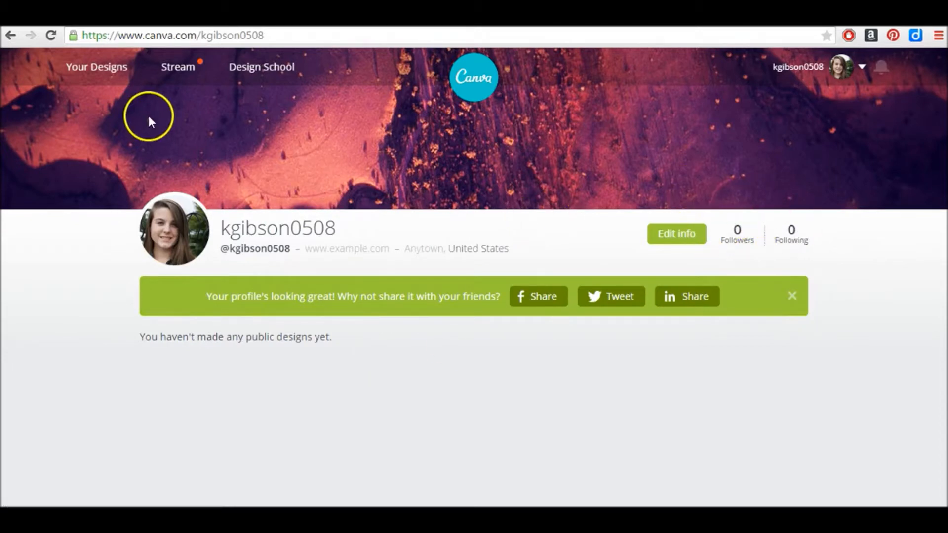
{"action": "left_click", "coordinate": [113, 66]}
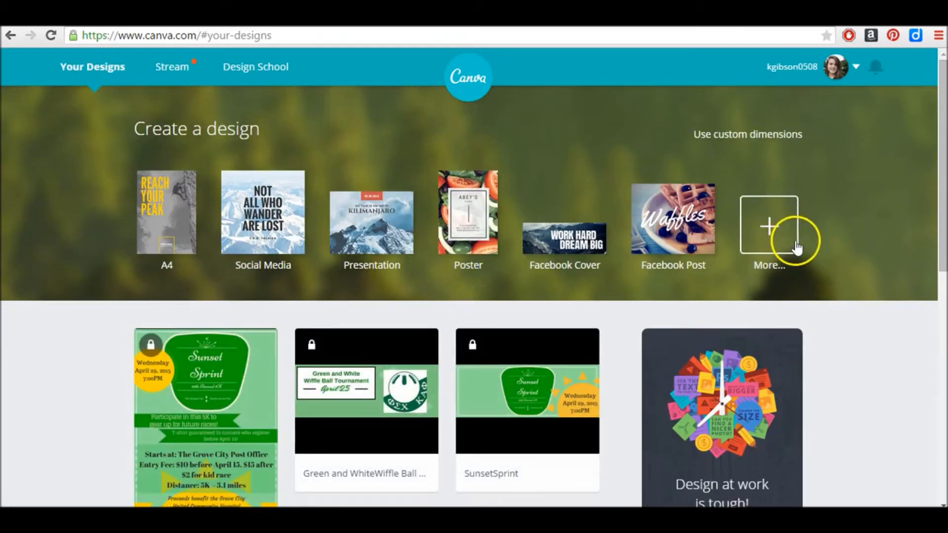
Step: Browse the full list of design types and create a new A4 document
{"action": "left_click", "coordinate": [793, 240]}
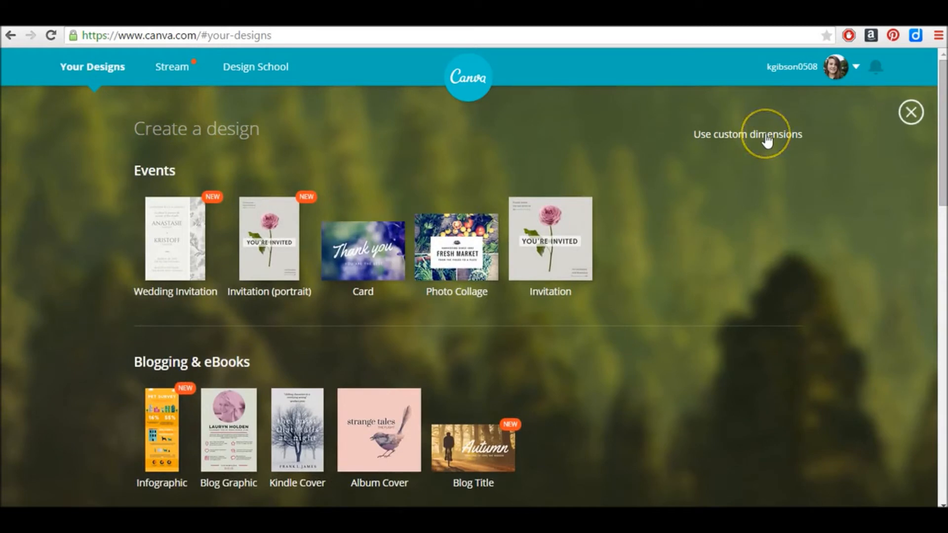
{"action": "left_click_drag", "start_coordinate": [942, 152], "coordinate": [941, 182]}
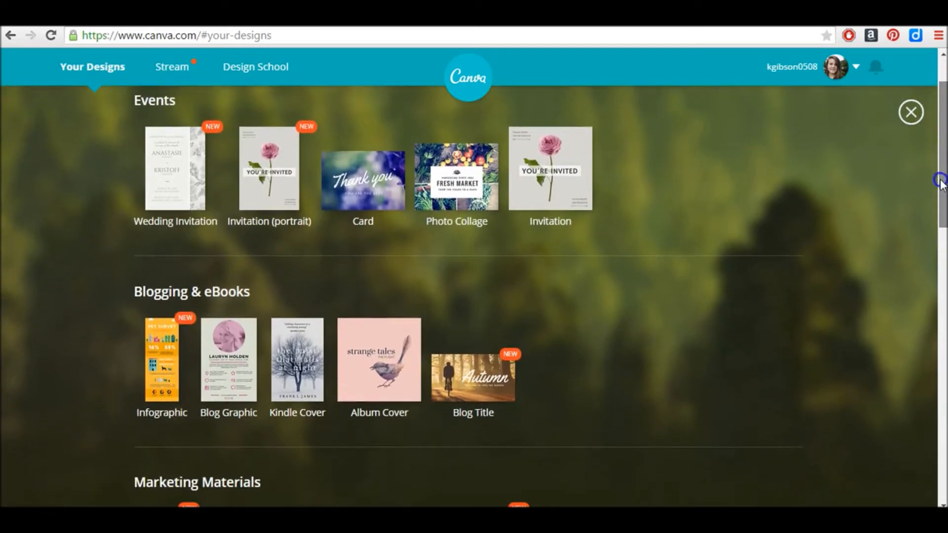
{"action": "left_click_drag", "start_coordinate": [940, 183], "coordinate": [941, 191]}
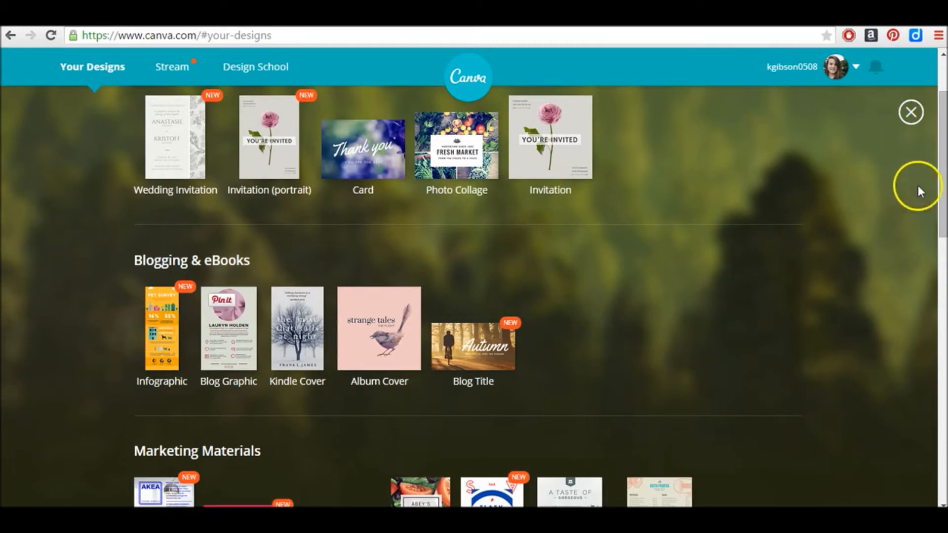
{"action": "left_click_drag", "start_coordinate": [940, 191], "coordinate": [942, 234]}
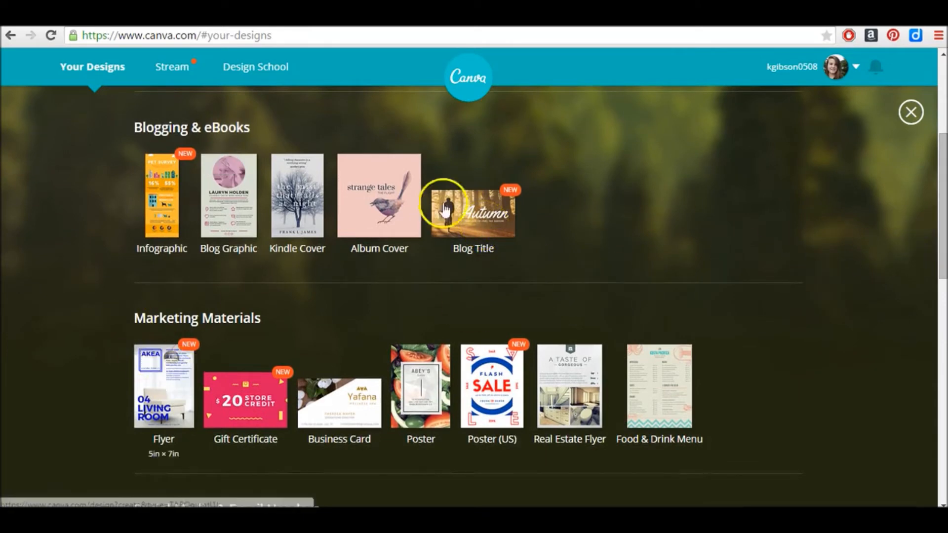
{"action": "left_click_drag", "start_coordinate": [942, 243], "coordinate": [943, 363]}
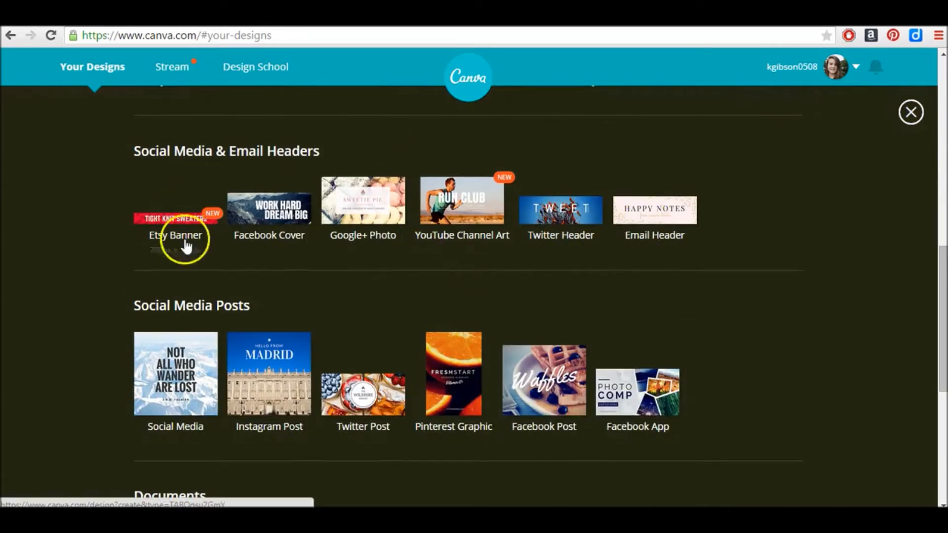
{"action": "left_click_drag", "start_coordinate": [942, 303], "coordinate": [943, 341]}
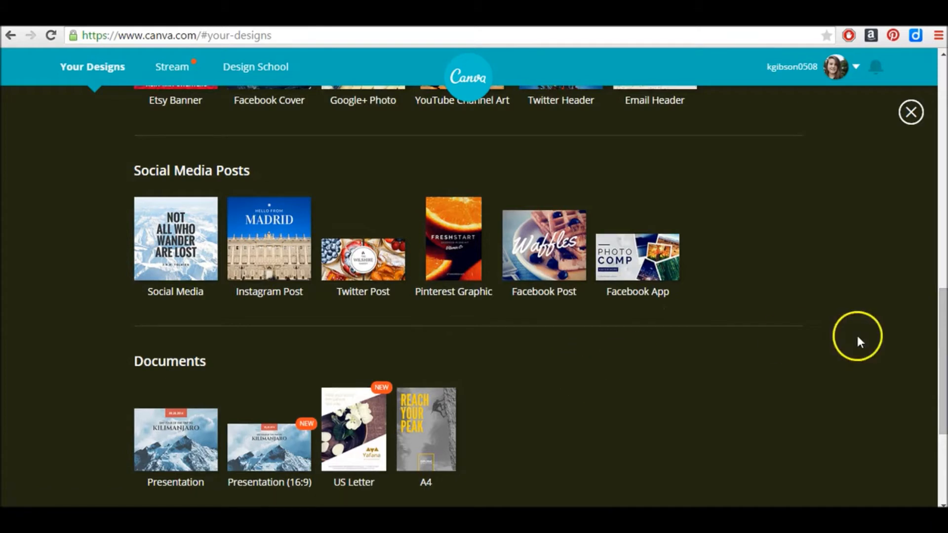
{"action": "left_click_drag", "start_coordinate": [943, 354], "coordinate": [941, 390]}
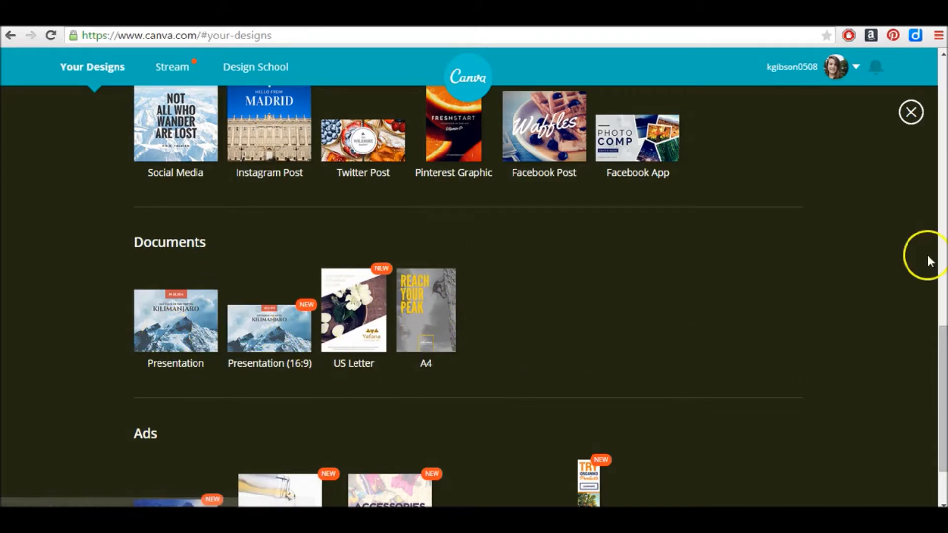
{"action": "mouse_move", "coordinate": [942, 364]}
{"action": "left_mouse_down"}
{"action": "mouse_move", "coordinate": [943, 395]}
{"action": "mouse_move", "coordinate": [944, 368]}
{"action": "left_mouse_up"}
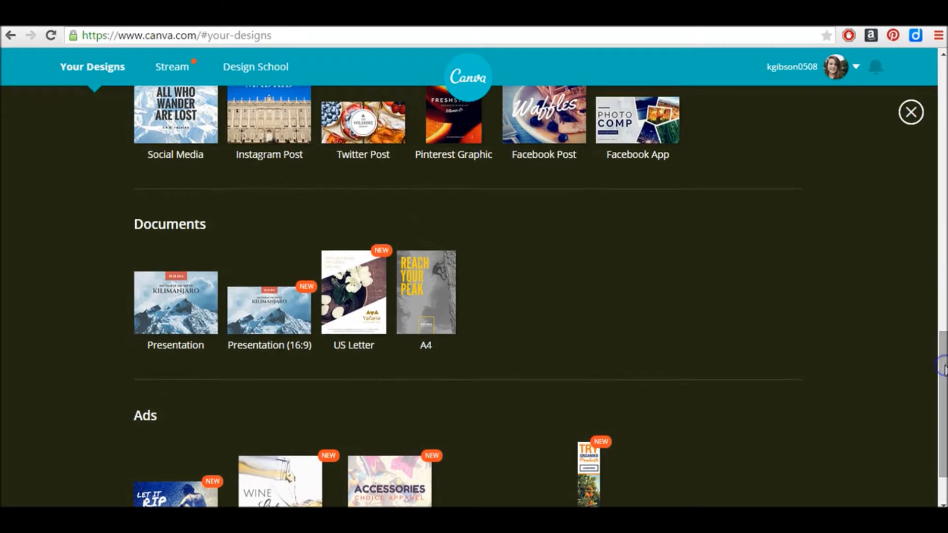
{"action": "left_click", "coordinate": [442, 299]}
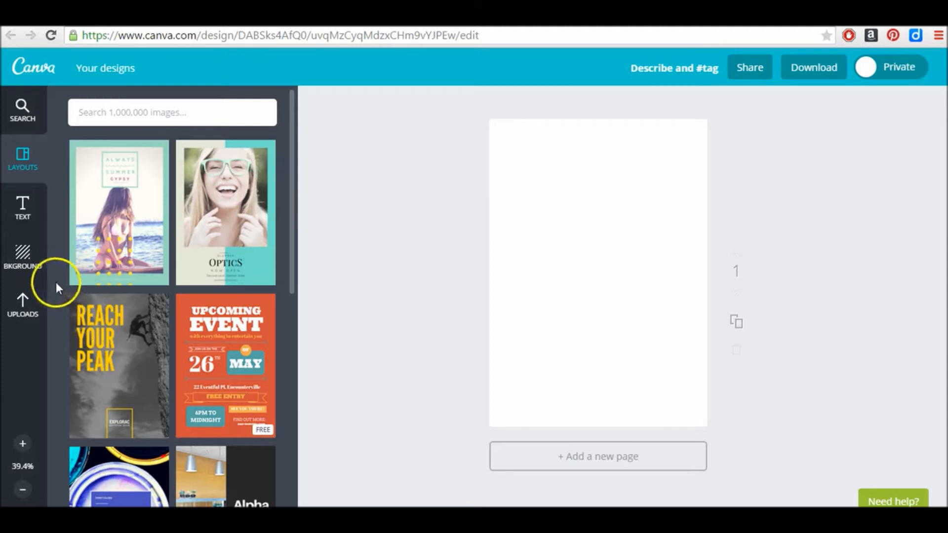
Step: Apply the light blue patterned background to the page, trying the dark blue gradient before restoring the light blue
{"action": "left_click", "coordinate": [38, 270]}
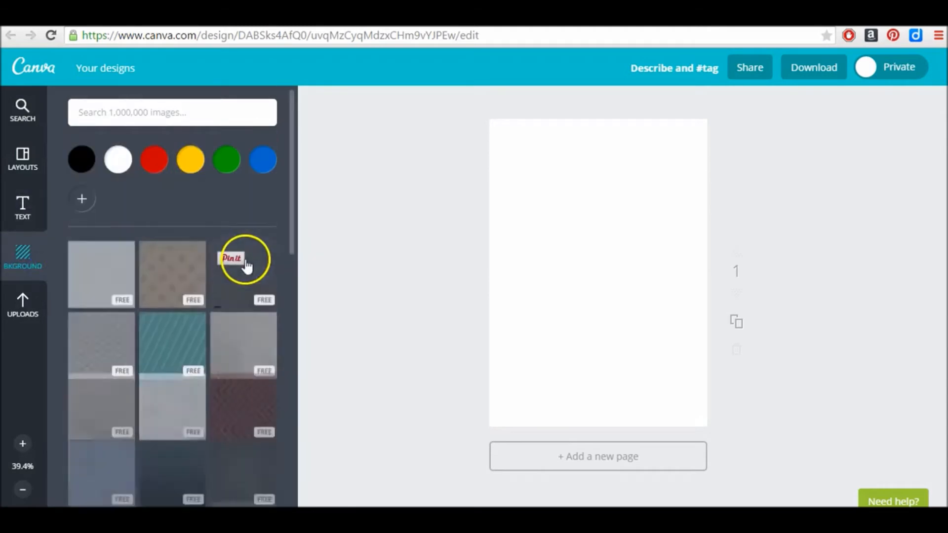
{"action": "left_click_drag", "start_coordinate": [290, 218], "coordinate": [311, 292]}
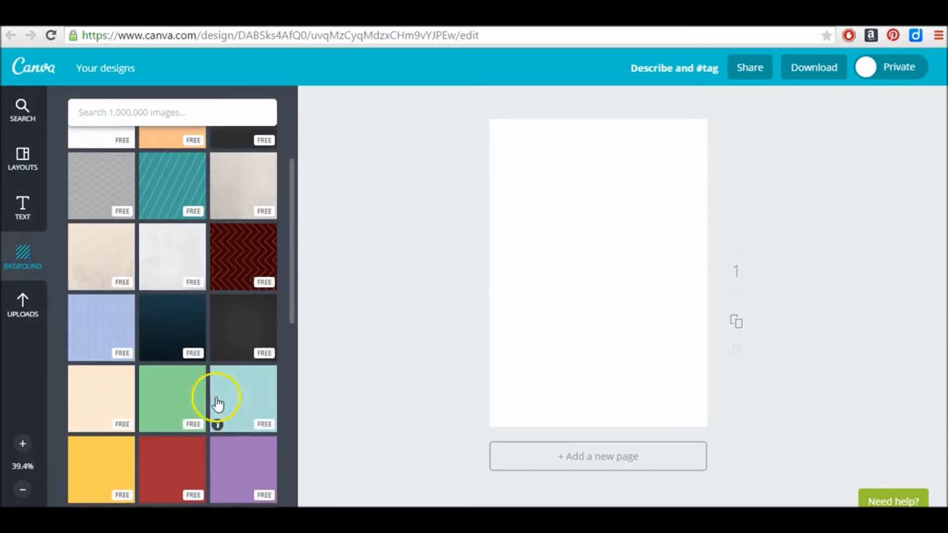
{"action": "left_click_drag", "start_coordinate": [96, 322], "coordinate": [626, 246]}
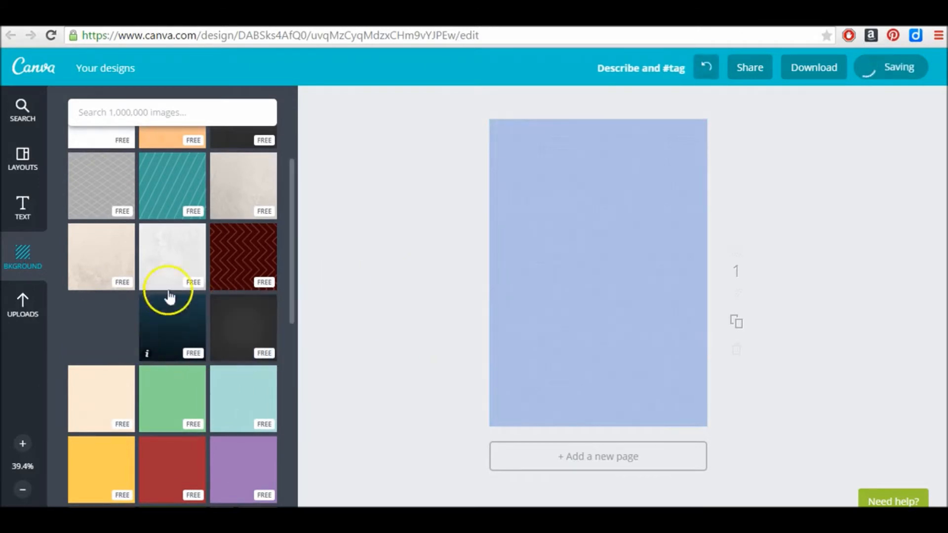
{"action": "left_click", "coordinate": [180, 321]}
{"action": "left_click", "coordinate": [124, 316]}
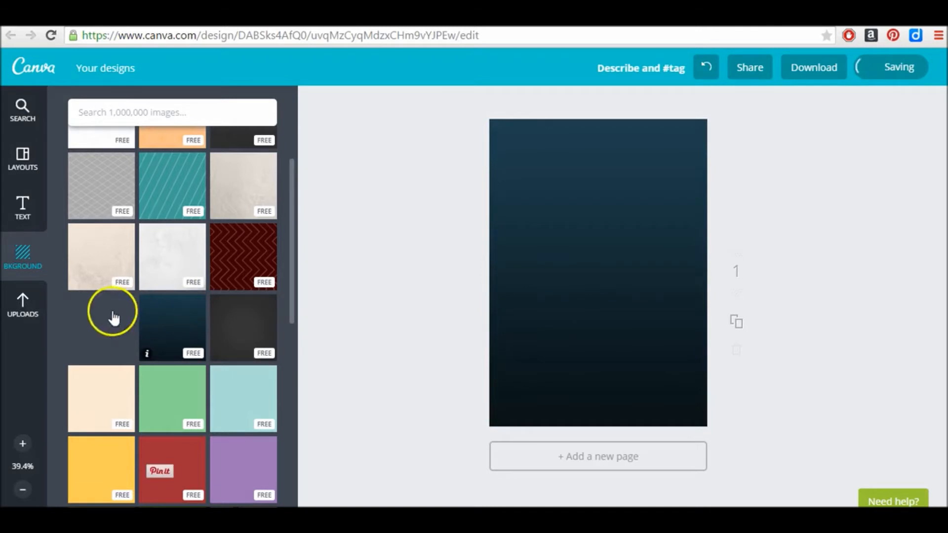
{"action": "left_click_drag", "start_coordinate": [292, 290], "coordinate": [300, 209]}
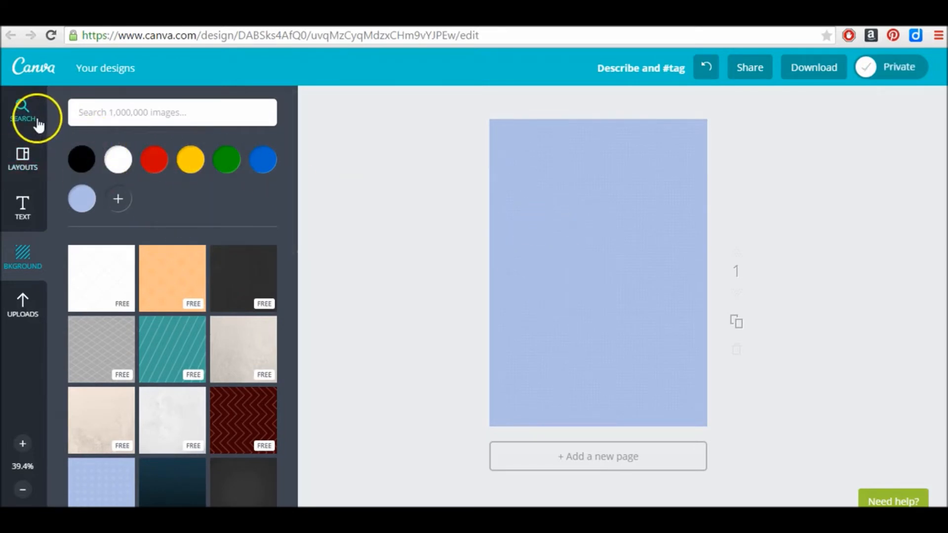
Step: Browse the text designs and add the green oval "Text here" label at the top of the page
{"action": "left_click", "coordinate": [24, 207]}
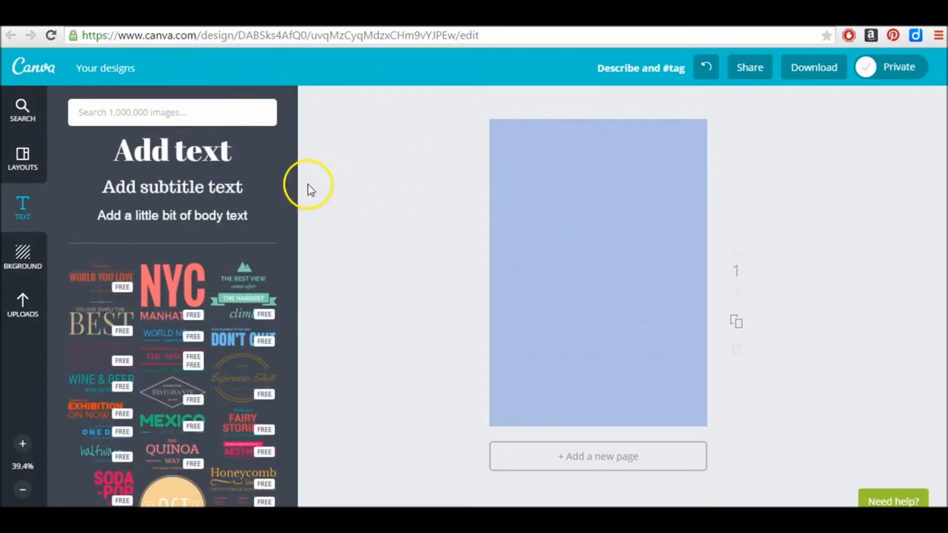
{"action": "left_click_drag", "start_coordinate": [291, 184], "coordinate": [297, 309]}
{"action": "left_click_drag", "start_coordinate": [290, 341], "coordinate": [288, 210]}
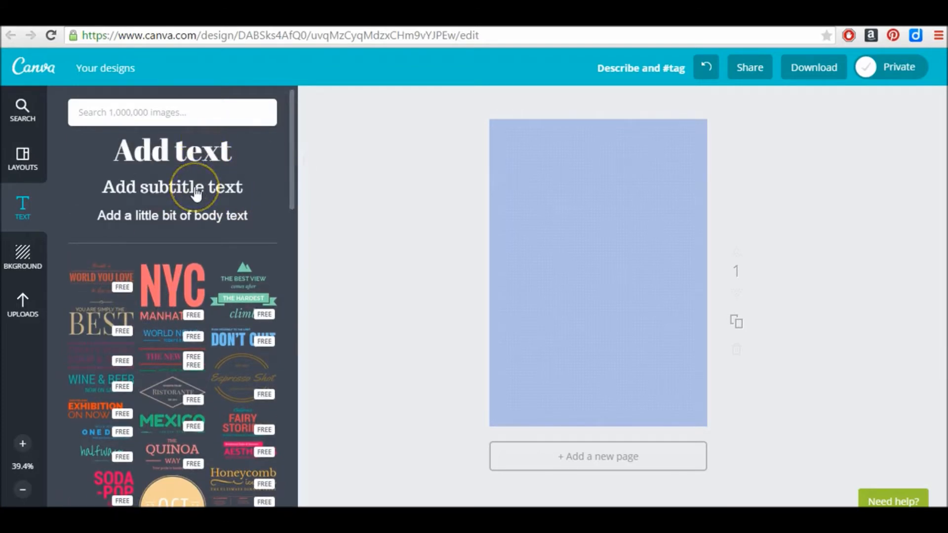
{"action": "left_click_drag", "start_coordinate": [292, 166], "coordinate": [295, 328]}
{"action": "mouse_move", "coordinate": [248, 363]}
{"action": "left_click_drag", "start_coordinate": [248, 363], "coordinate": [601, 150]}
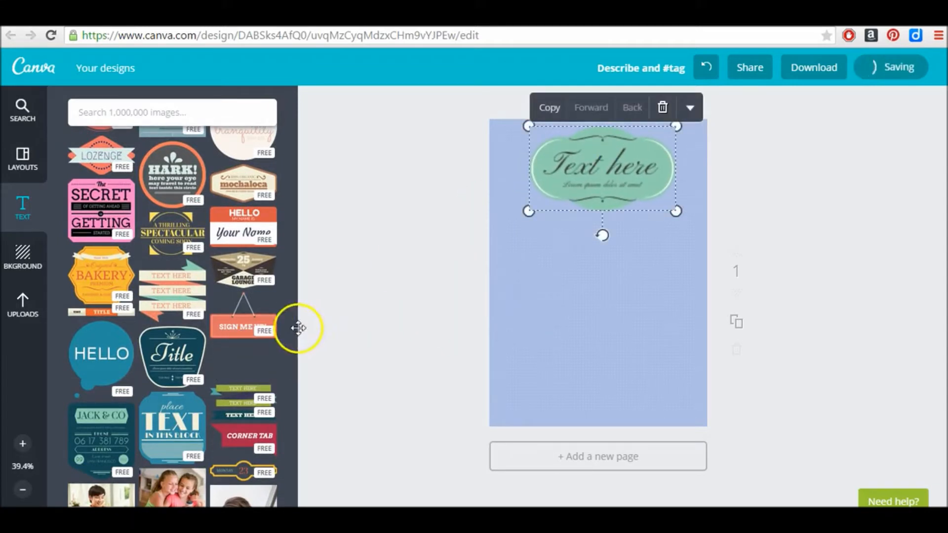
{"action": "mouse_move", "coordinate": [269, 336]}
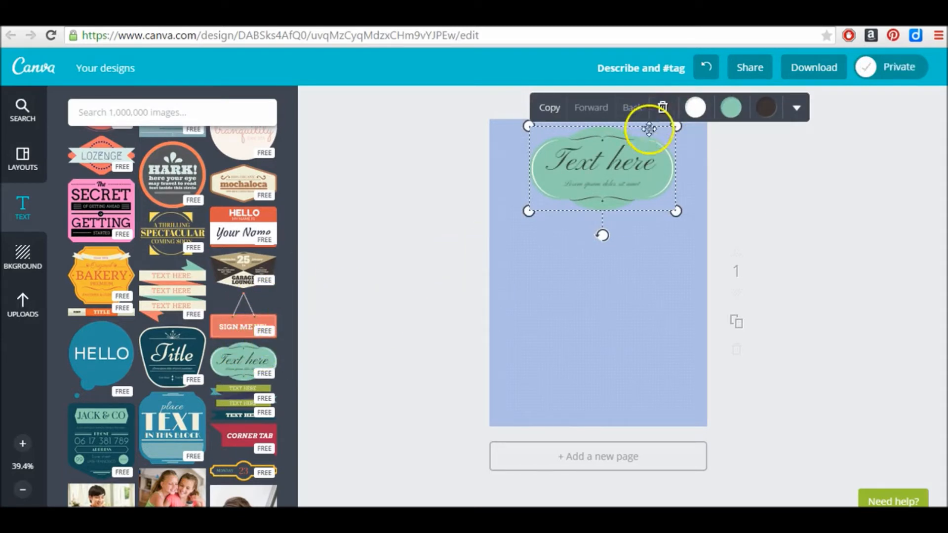
Step: Replace the label's heading with "Classroom Rules" and enlarge the label to span most of the page's width
{"action": "left_click", "coordinate": [618, 171]}
{"action": "triple_click", "coordinate": [610, 171]}
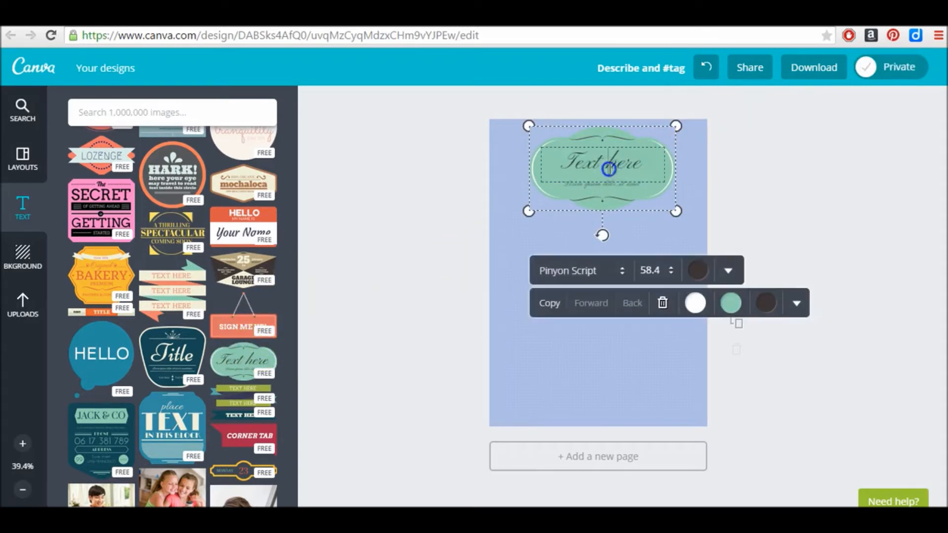
{"action": "type", "text": "Classroom Rules"}
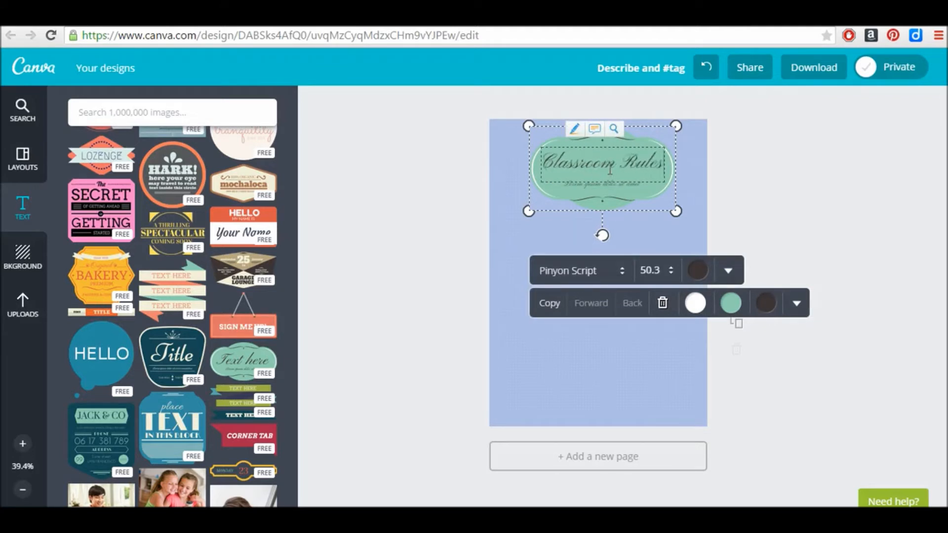
{"action": "mouse_move", "coordinate": [675, 210]}
{"action": "left_mouse_down"}
{"action": "mouse_move", "coordinate": [714, 239]}
{"action": "mouse_move", "coordinate": [652, 218]}
{"action": "mouse_move", "coordinate": [661, 220]}
{"action": "left_mouse_up"}
{"action": "left_click", "coordinate": [608, 186]}
{"action": "left_click_drag", "start_coordinate": [608, 186], "coordinate": [609, 186]}
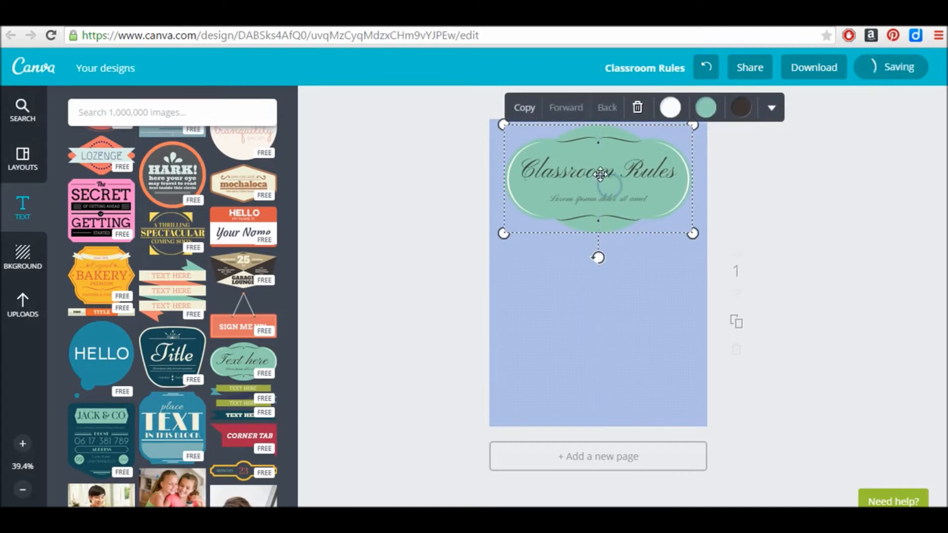
Step: Replace the label's placeholder subtitle with the teacher's title and name followed by "'s Class"
{"action": "double_click", "coordinate": [597, 199]}
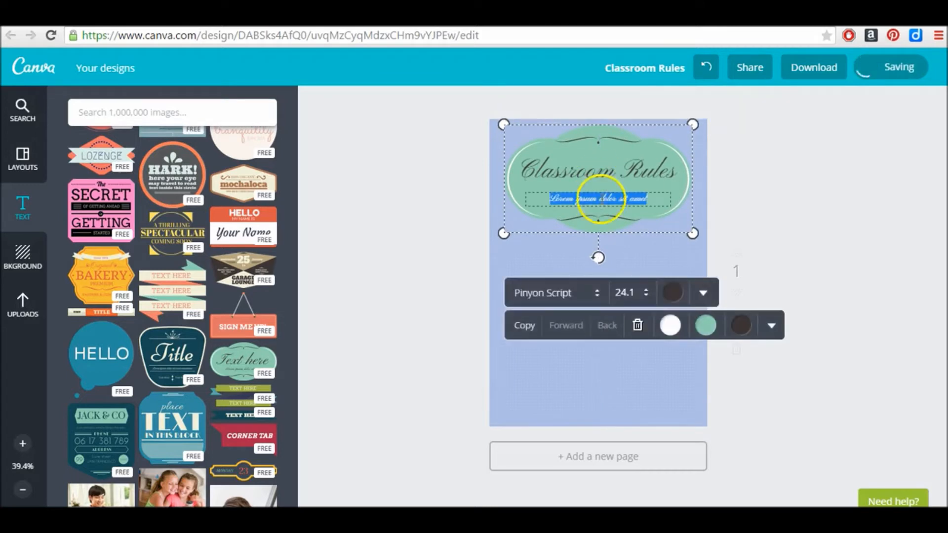
{"action": "key", "text": "BackSpace"}
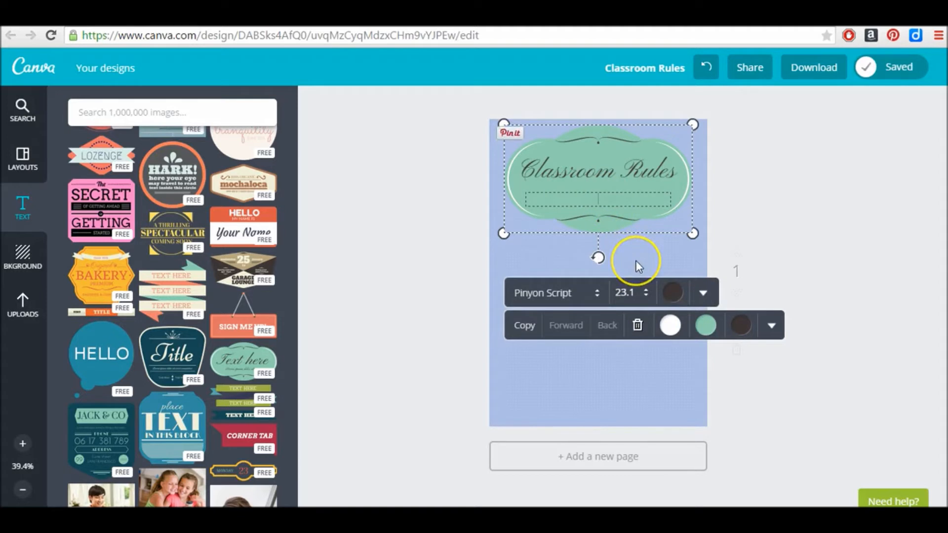
{"action": "type", "text": "diss Wilson"}
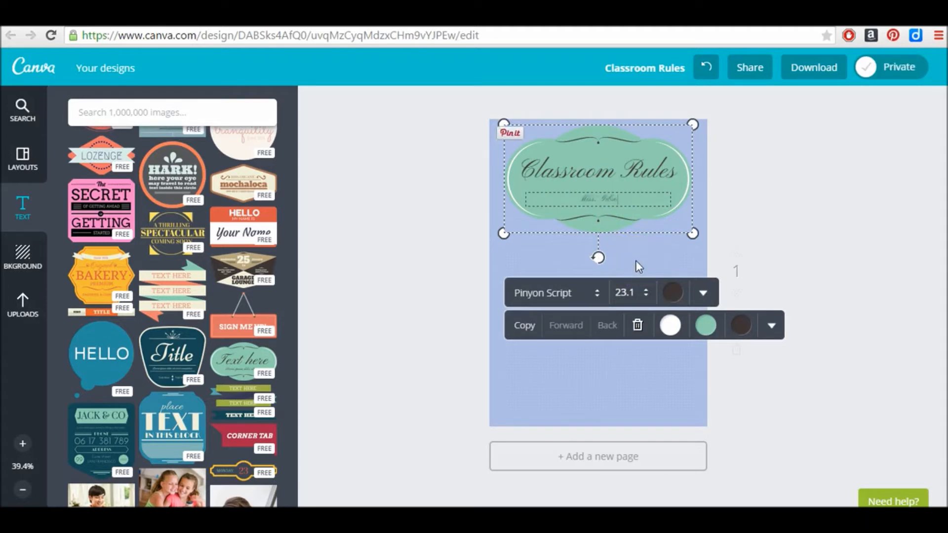
{"action": "type", "text": "'s Class"}
{"action": "left_click", "coordinate": [636, 261]}
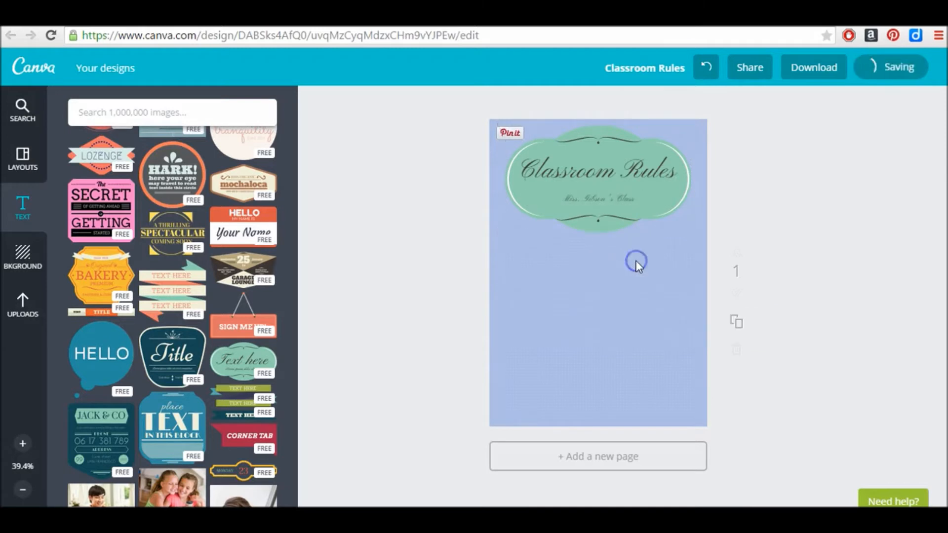
Step: Recolor the title label's green fill to the dark blue custom color 222a8c
{"action": "left_click", "coordinate": [630, 198]}
{"action": "left_click", "coordinate": [648, 180]}
{"action": "double_click", "coordinate": [647, 178]}
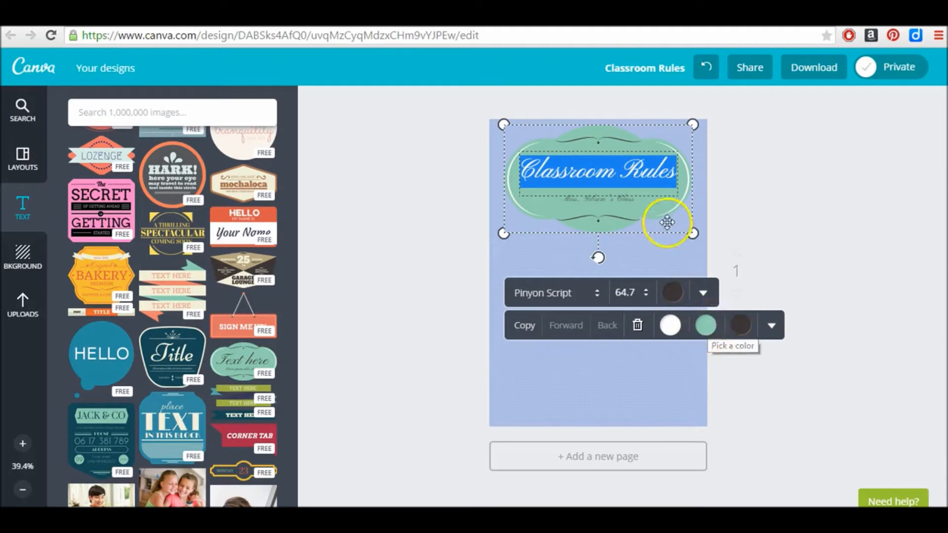
{"action": "left_click", "coordinate": [707, 326]}
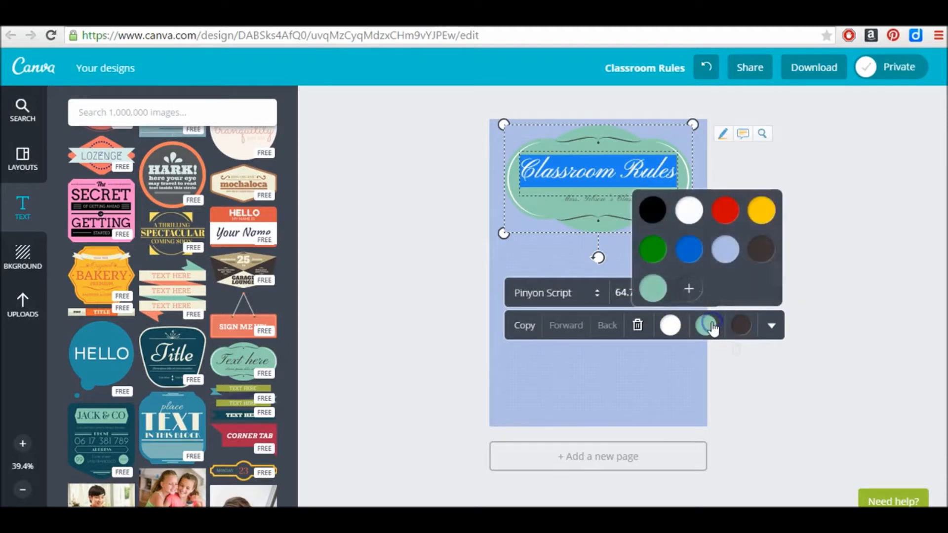
{"action": "left_click", "coordinate": [690, 289]}
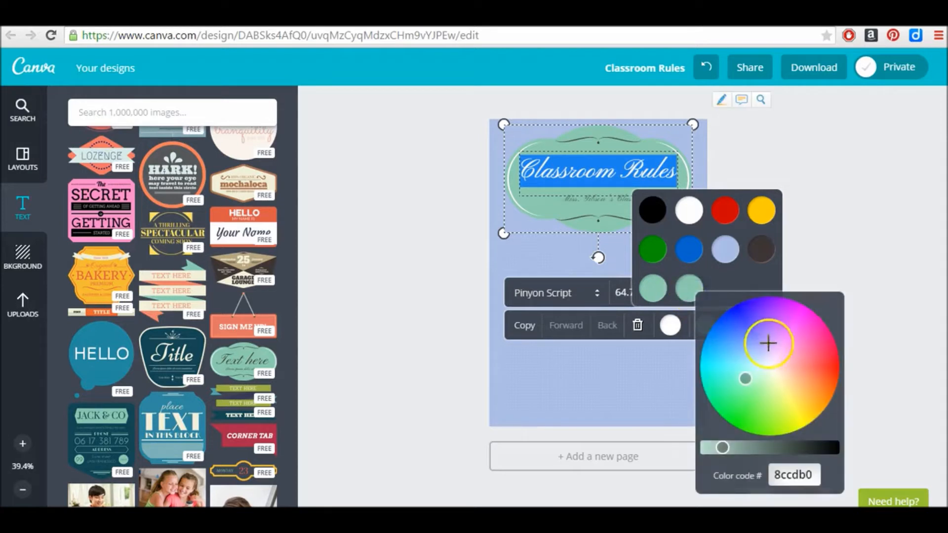
{"action": "left_click", "coordinate": [755, 305]}
{"action": "left_click_drag", "start_coordinate": [754, 322], "coordinate": [748, 336]}
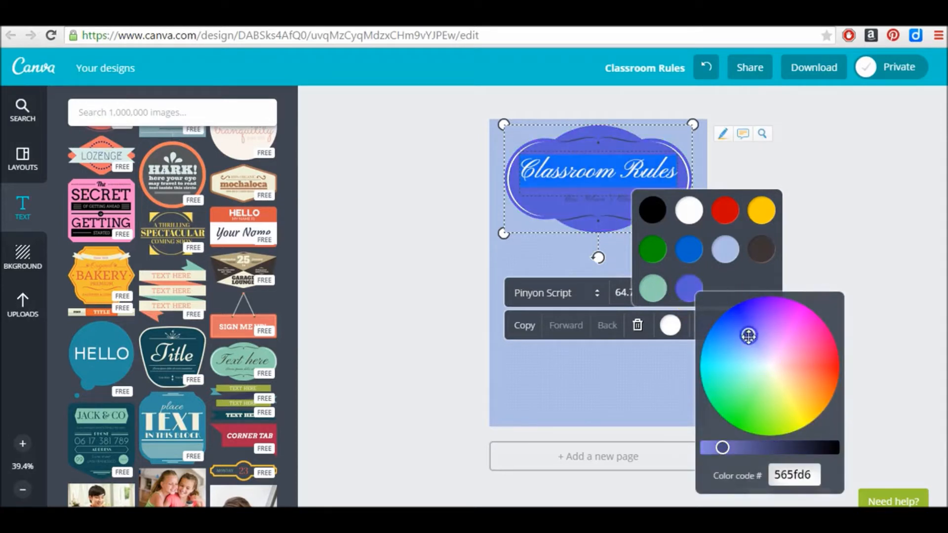
{"action": "left_click_drag", "start_coordinate": [723, 448], "coordinate": [769, 446]}
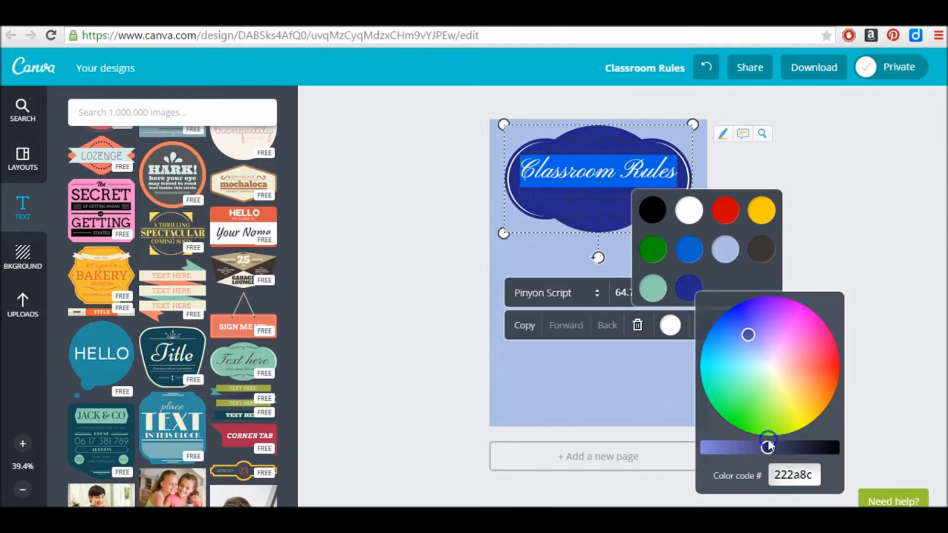
Step: Change the dark ornamental lines of the title label to white
{"action": "left_click", "coordinate": [669, 326]}
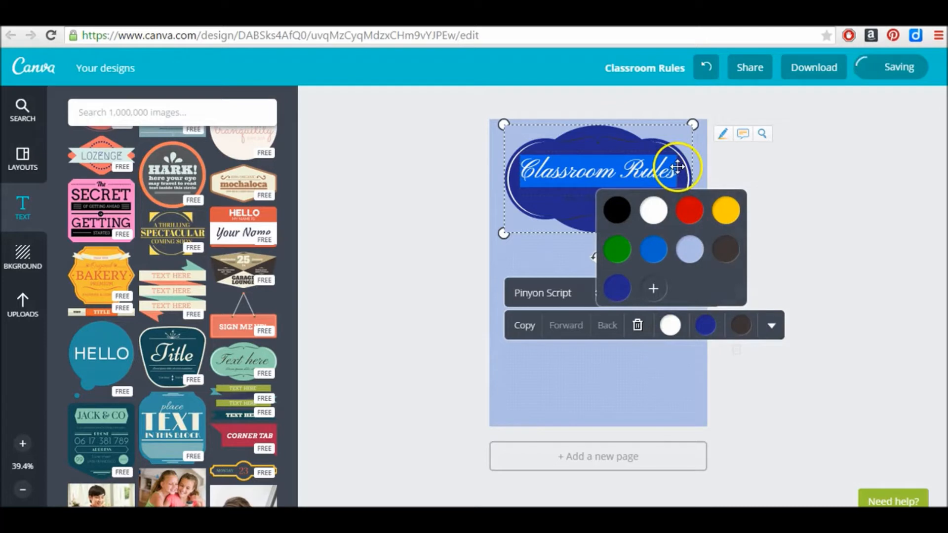
{"action": "left_click", "coordinate": [745, 325]}
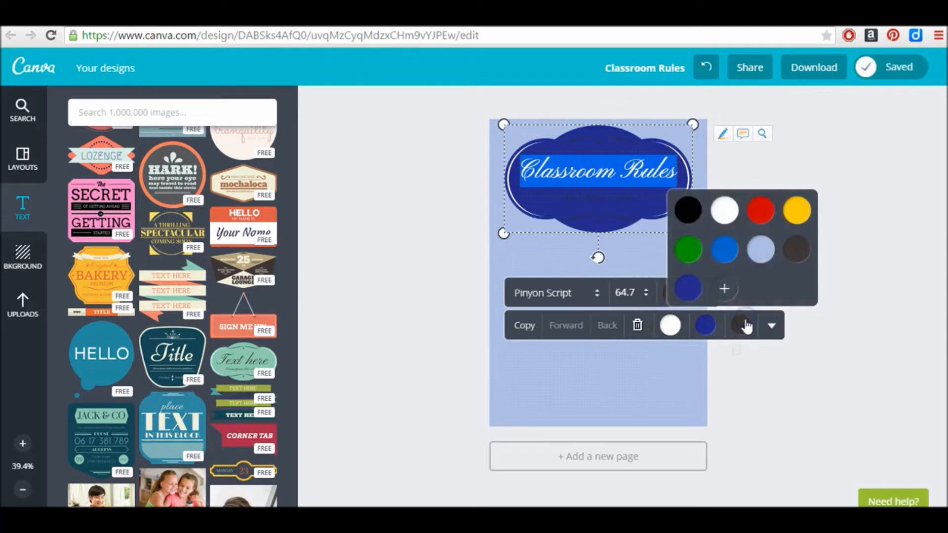
{"action": "left_click", "coordinate": [736, 222]}
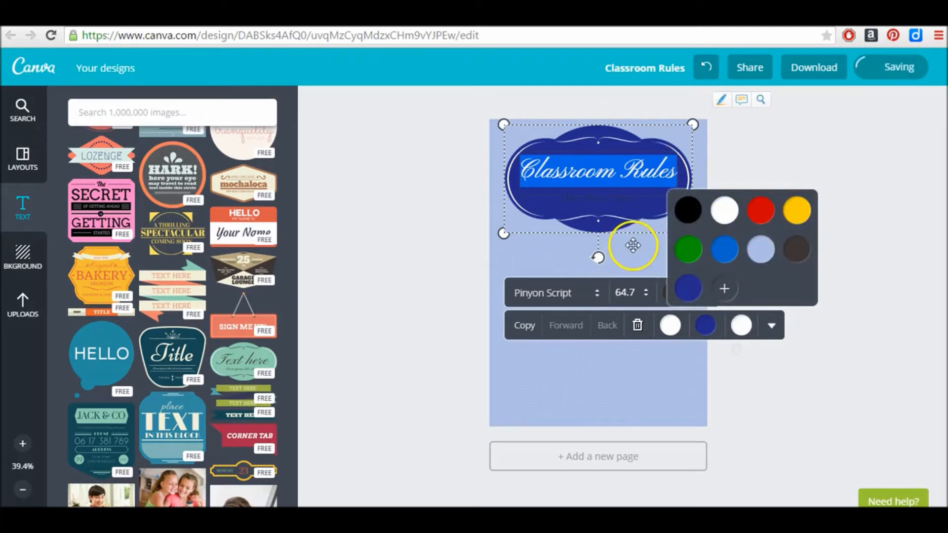
Step: Set the "Classroom Rules" heading's color to white and look through the font list, keeping its current font
{"action": "left_click", "coordinate": [621, 183]}
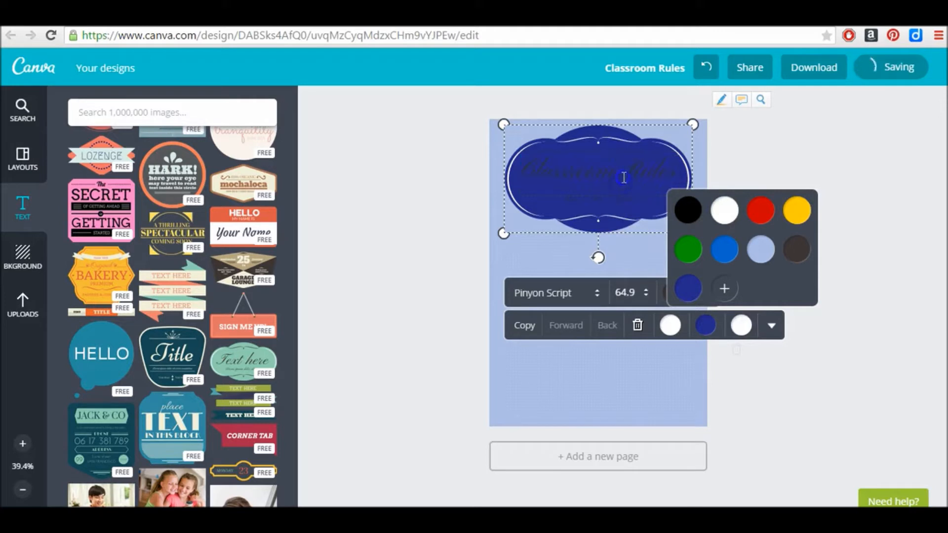
{"action": "triple_click", "coordinate": [623, 178]}
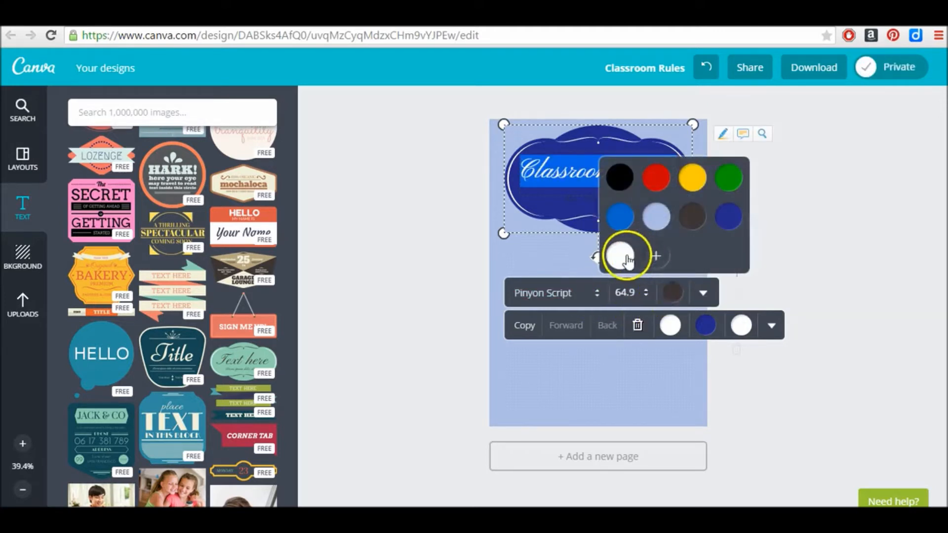
{"action": "left_click", "coordinate": [621, 255]}
{"action": "left_click", "coordinate": [584, 297]}
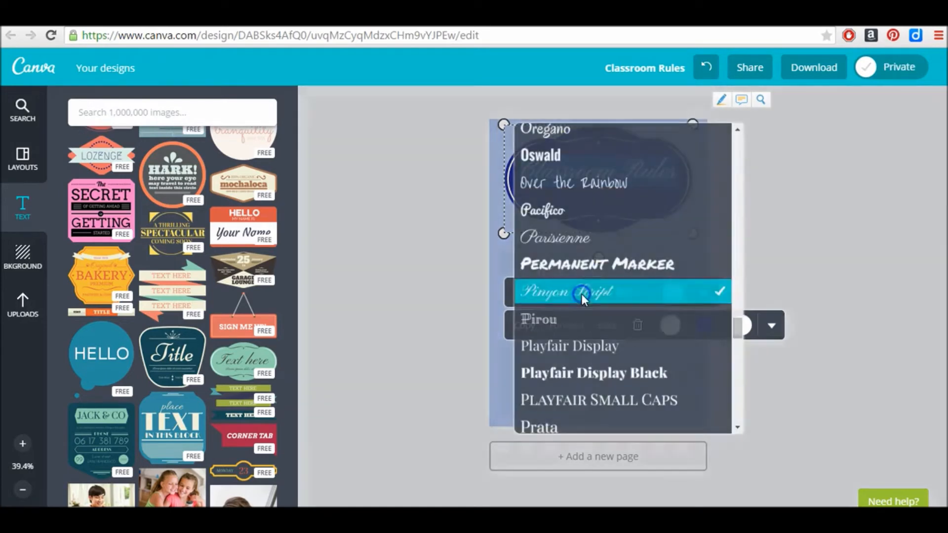
{"action": "left_click_drag", "start_coordinate": [739, 326], "coordinate": [743, 279]}
{"action": "left_click", "coordinate": [767, 329]}
{"action": "left_click", "coordinate": [628, 286]}
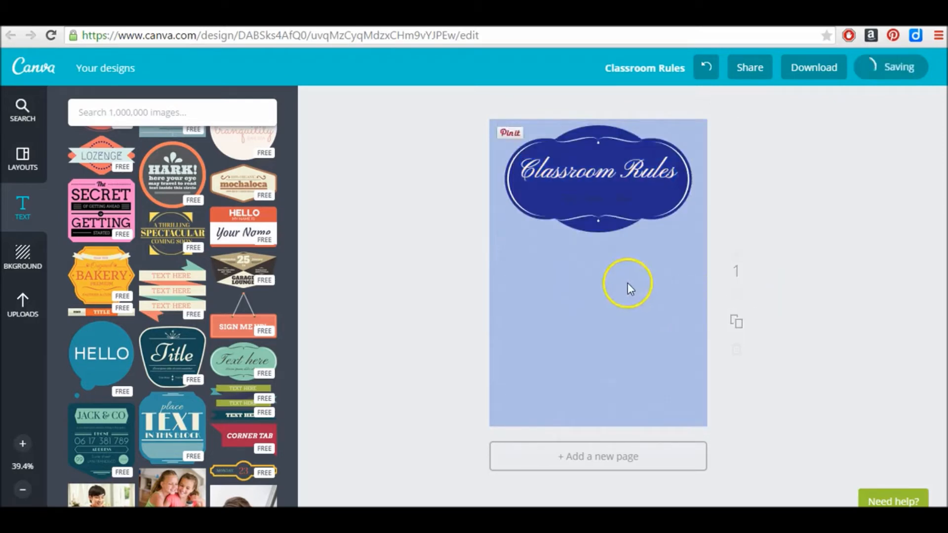
Step: Set the color of the label's subtitle with the teacher's name to white
{"action": "double_click", "coordinate": [591, 200]}
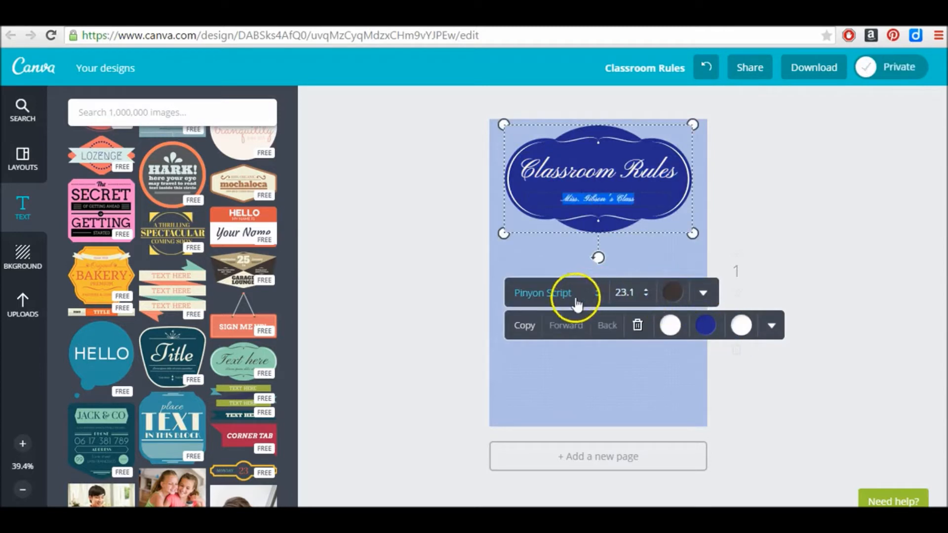
{"action": "left_click", "coordinate": [676, 297]}
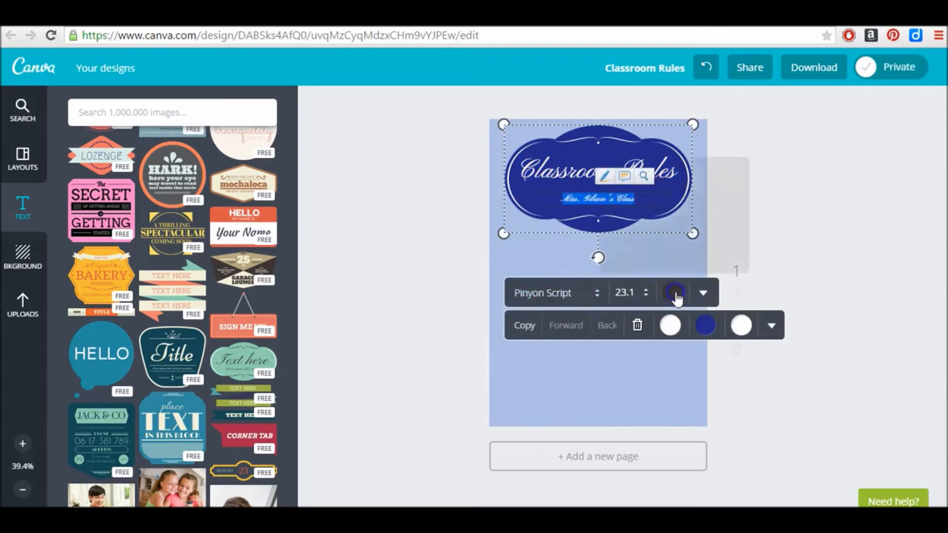
{"action": "left_click", "coordinate": [573, 252]}
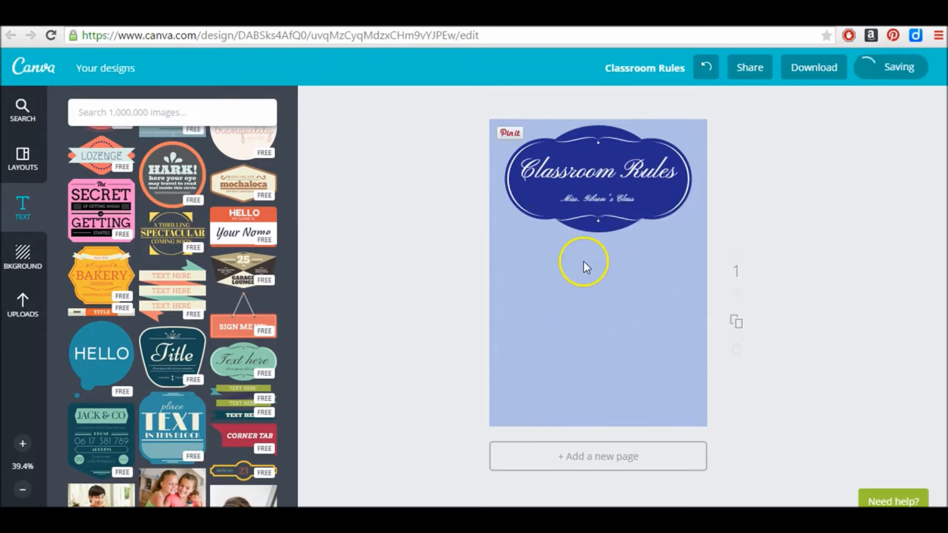
Step: Search the image library for "numbers" and place the orange number 1 badge below the label near the page's left edge
{"action": "left_click", "coordinate": [25, 115]}
{"action": "left_click", "coordinate": [175, 121]}
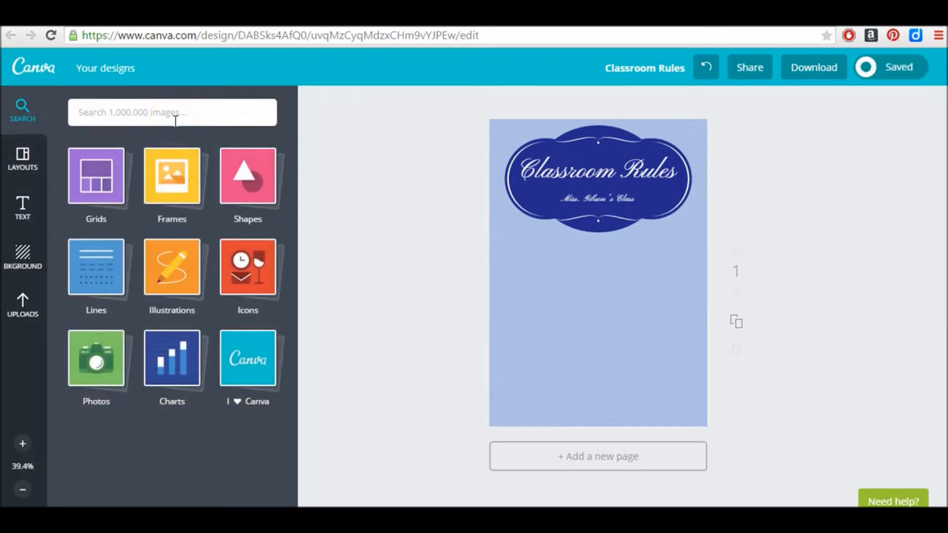
{"action": "type", "text": "numbers"}
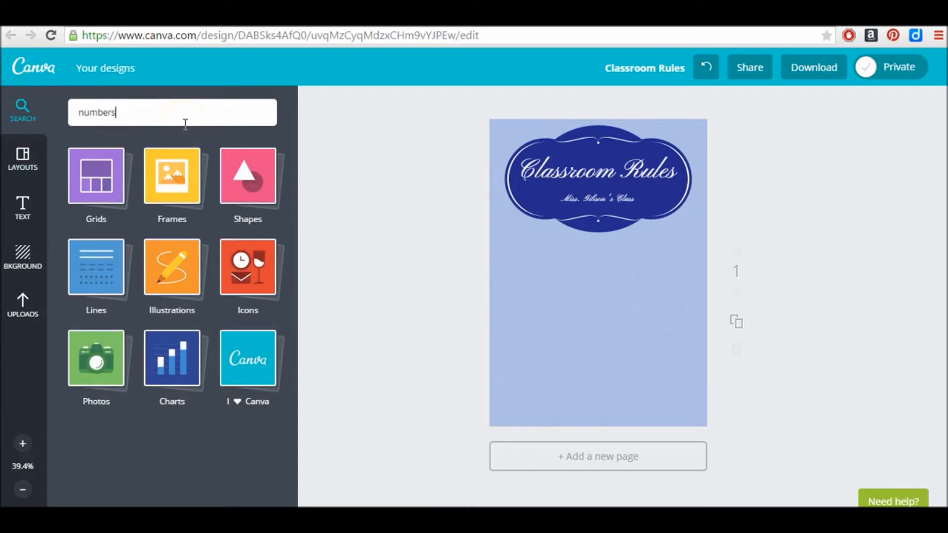
{"action": "key", "text": "Return"}
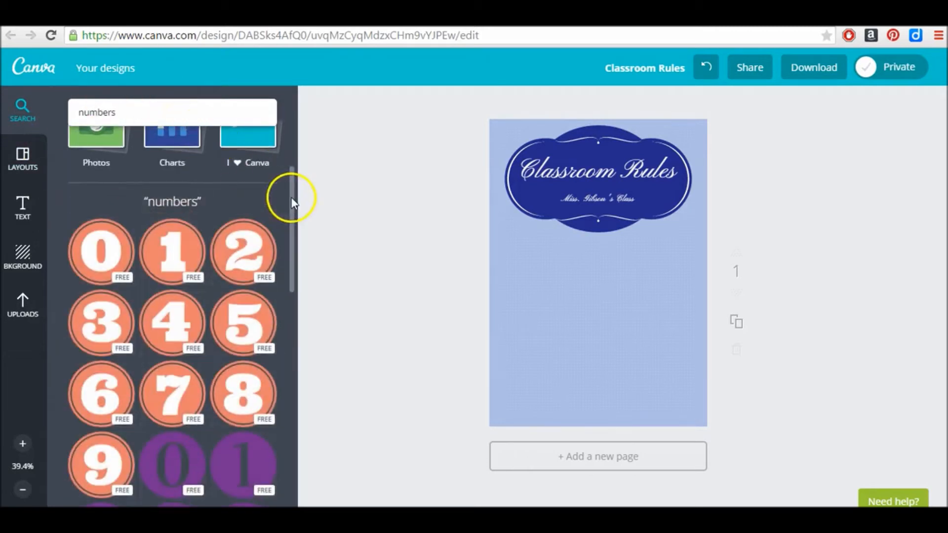
{"action": "scroll", "coordinate": [292, 202], "scroll_direction": "down", "scroll_amount": 2}
{"action": "left_click_drag", "start_coordinate": [172, 214], "coordinate": [512, 247]}
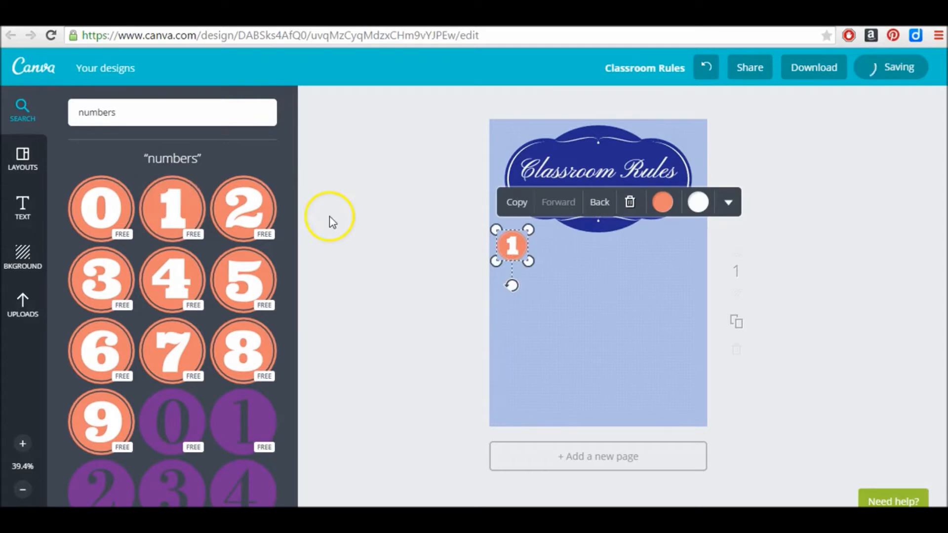
Step: Add a subtitle text box beside the number 1 badge reading "No running in the hallways." and widen it to fit one line
{"action": "left_click", "coordinate": [24, 203]}
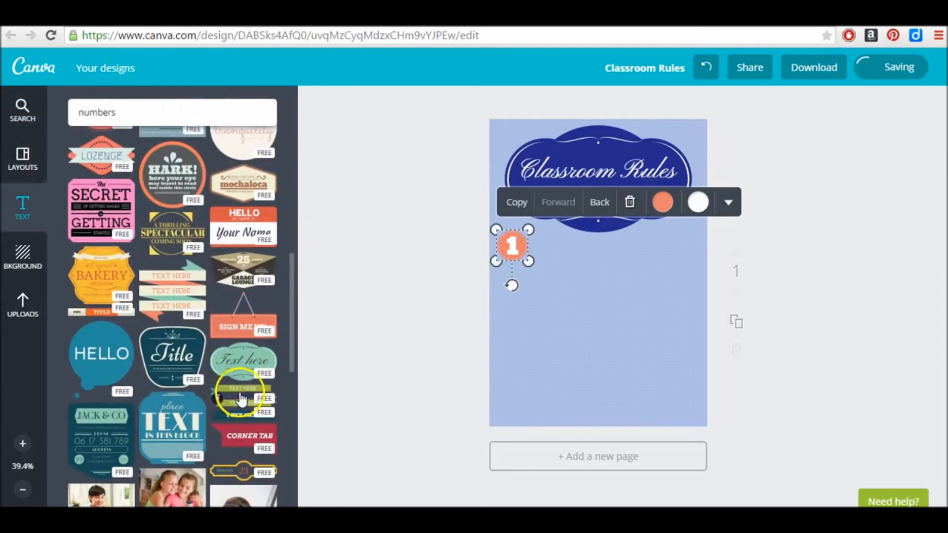
{"action": "left_click_drag", "start_coordinate": [294, 329], "coordinate": [287, 182]}
{"action": "left_click_drag", "start_coordinate": [222, 180], "coordinate": [647, 244]}
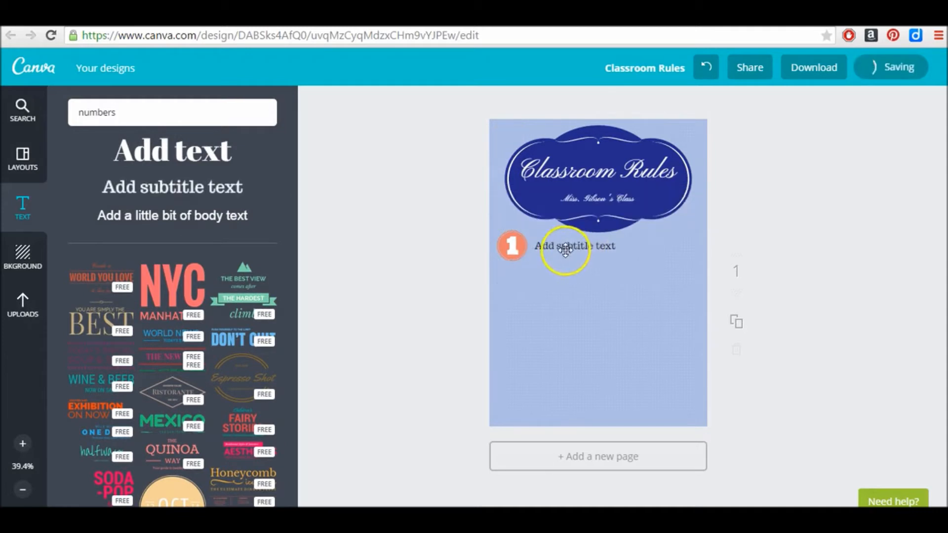
{"action": "left_click_drag", "start_coordinate": [562, 249], "coordinate": [564, 249]}
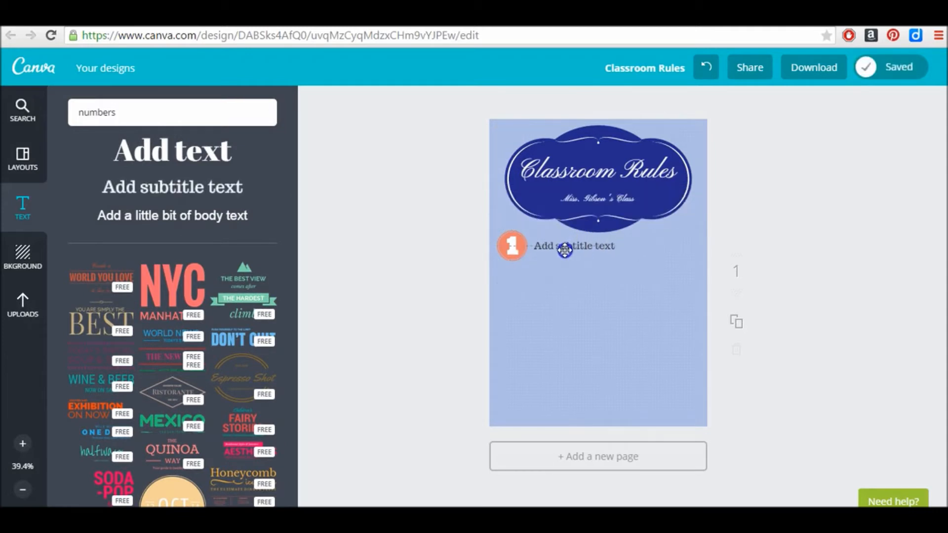
{"action": "left_click_drag", "start_coordinate": [564, 249], "coordinate": [564, 248]}
{"action": "left_click", "coordinate": [566, 247]}
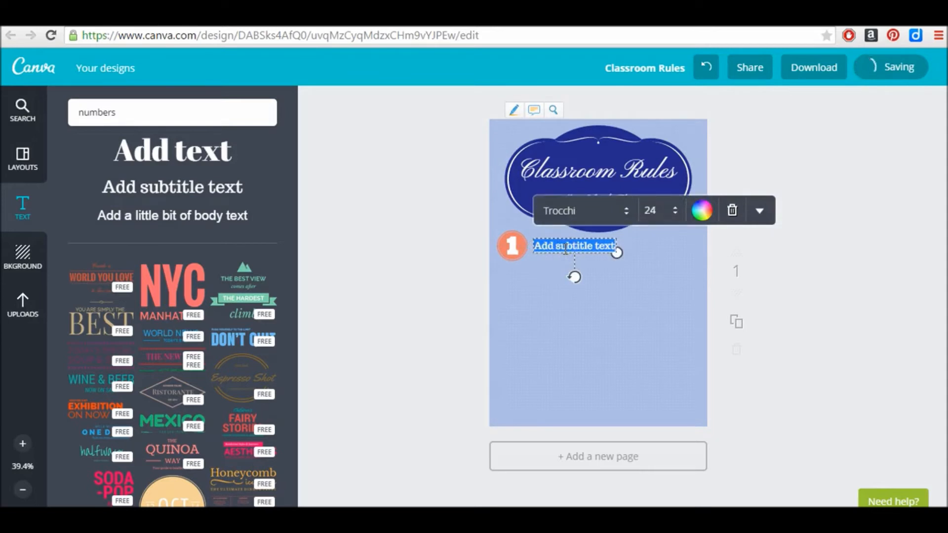
{"action": "type", "text": "No running in the hallways."}
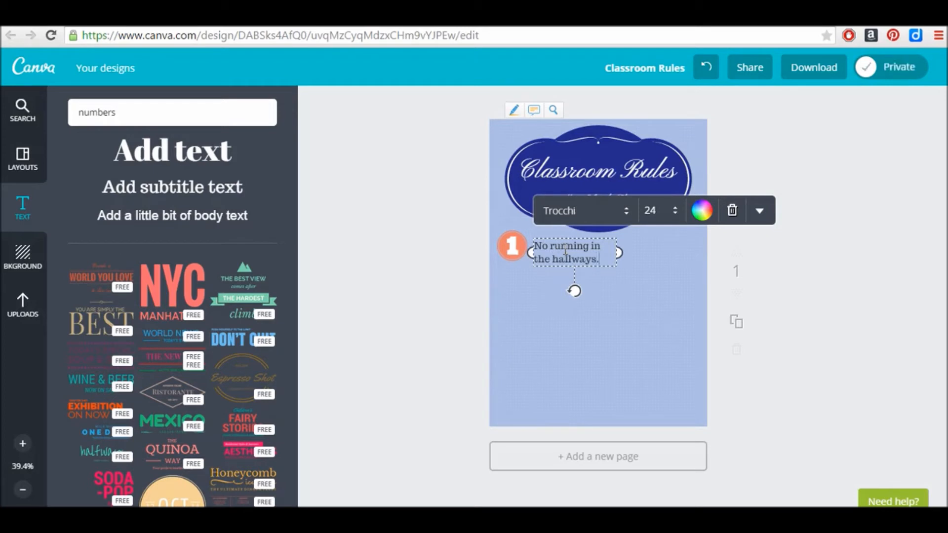
{"action": "left_click_drag", "start_coordinate": [618, 252], "coordinate": [675, 246]}
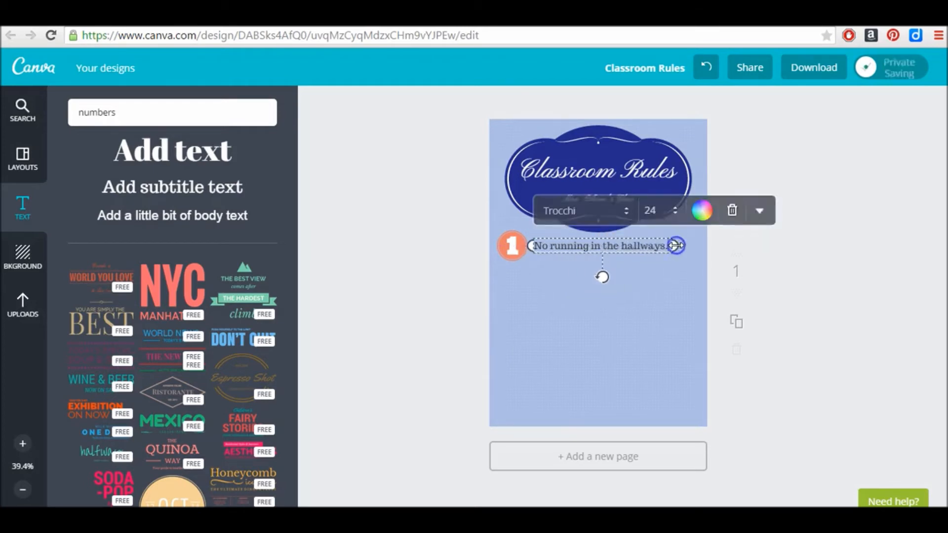
Step: Look through the font list and link option for "No running in the hallways." and center-align the text
{"action": "left_click", "coordinate": [625, 214]}
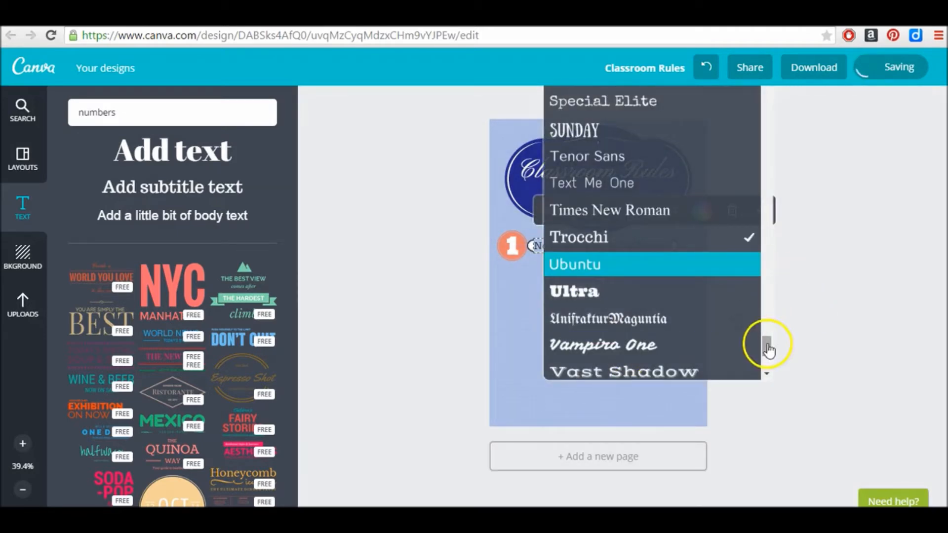
{"action": "left_click", "coordinate": [766, 225]}
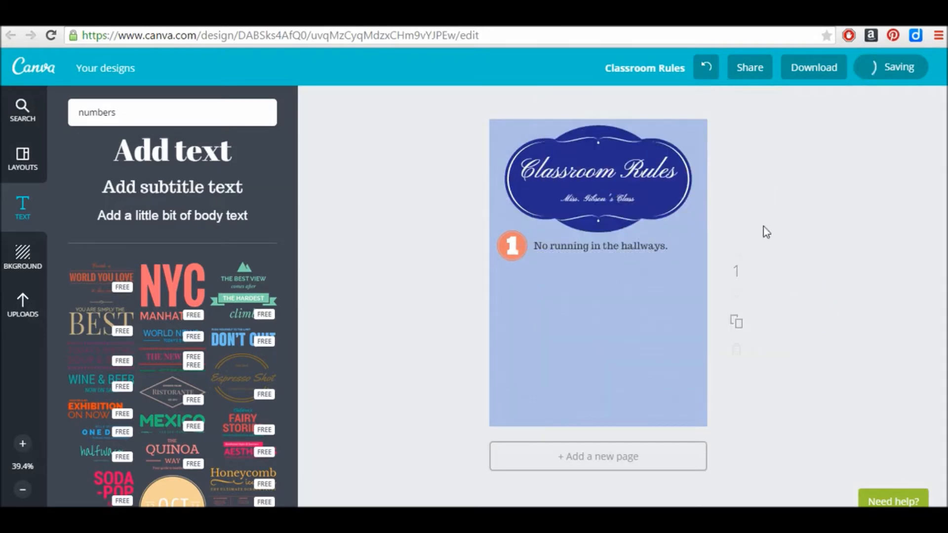
{"action": "left_click", "coordinate": [623, 245]}
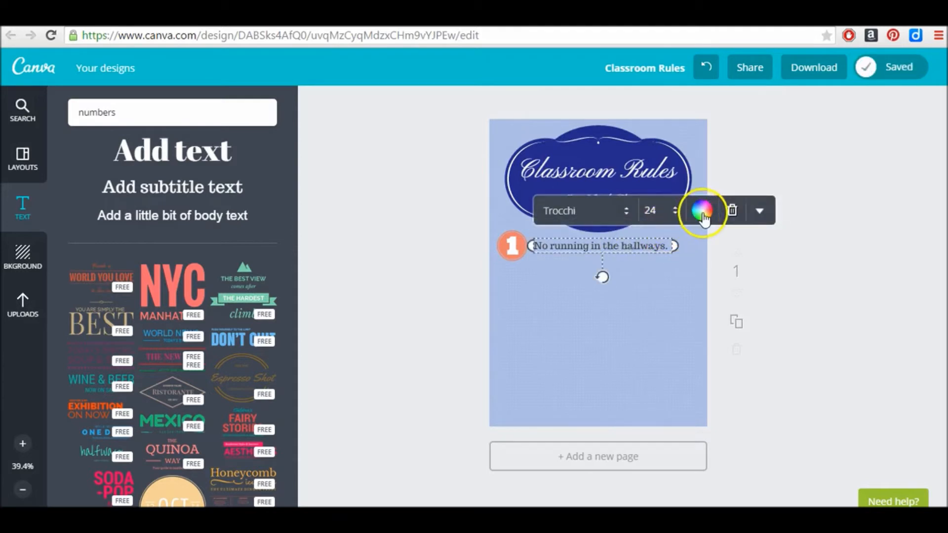
{"action": "left_click", "coordinate": [759, 212]}
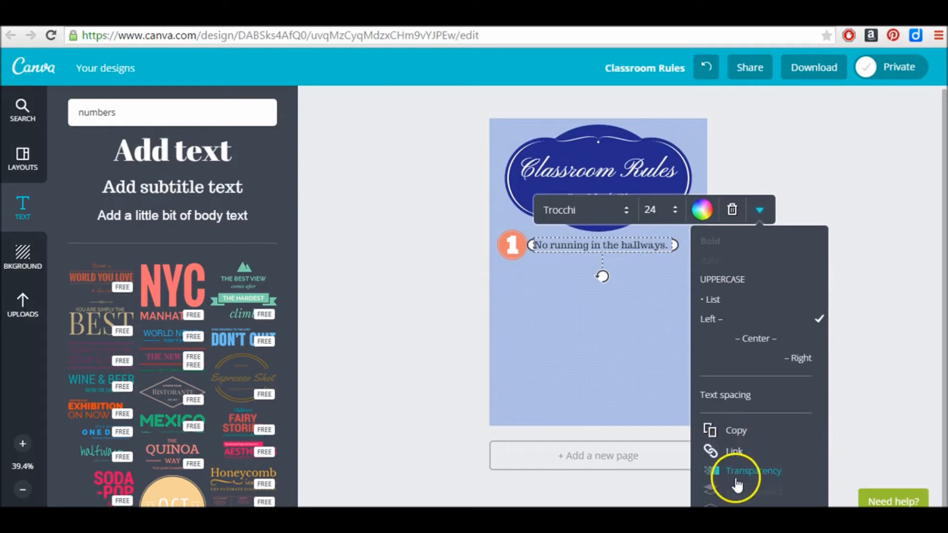
{"action": "left_click", "coordinate": [735, 452]}
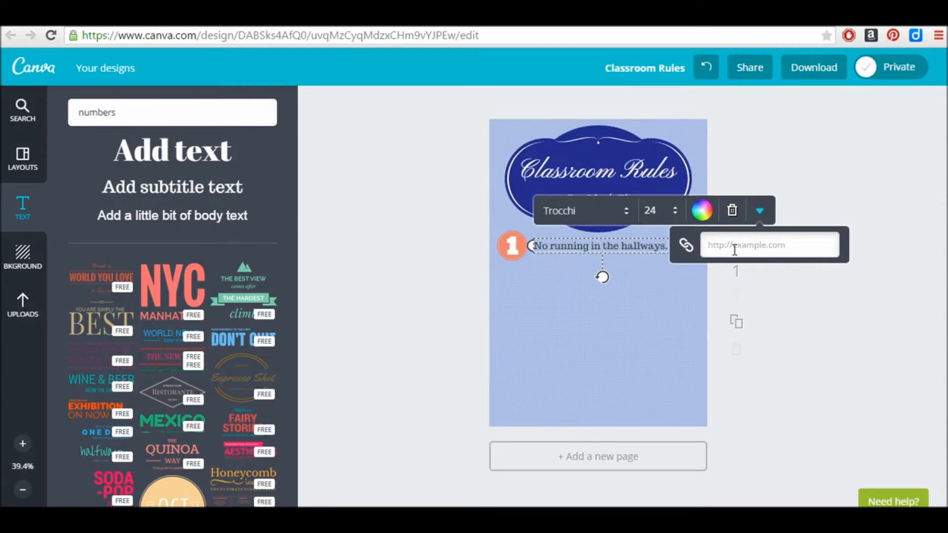
{"action": "left_click", "coordinate": [761, 211]}
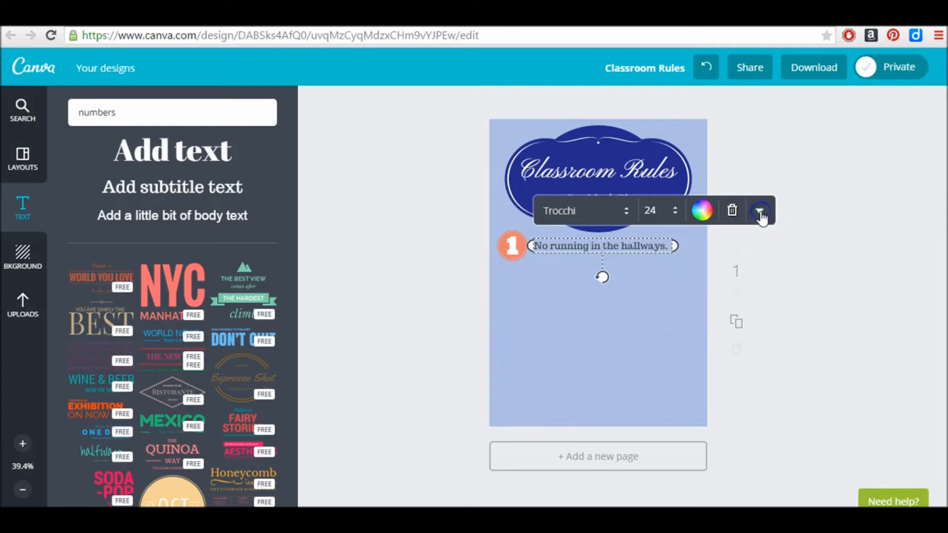
{"action": "left_click", "coordinate": [765, 341]}
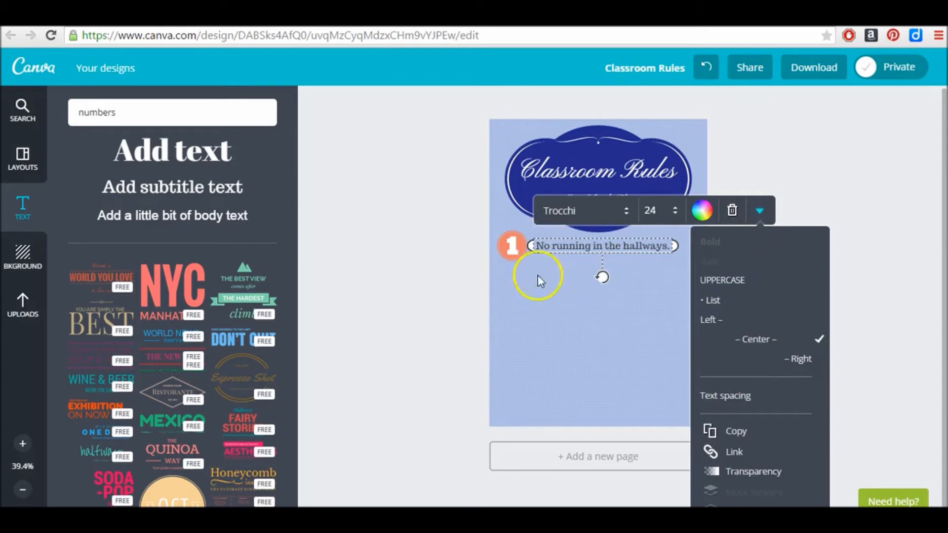
{"action": "left_click", "coordinate": [536, 290]}
Step: Place the orange number 2 badge below rule 1 near the page's right edge and add subtitle text reading "No talking when the teacher is talking."
{"action": "left_click", "coordinate": [21, 107]}
{"action": "left_click_drag", "start_coordinate": [240, 206], "coordinate": [679, 280]}
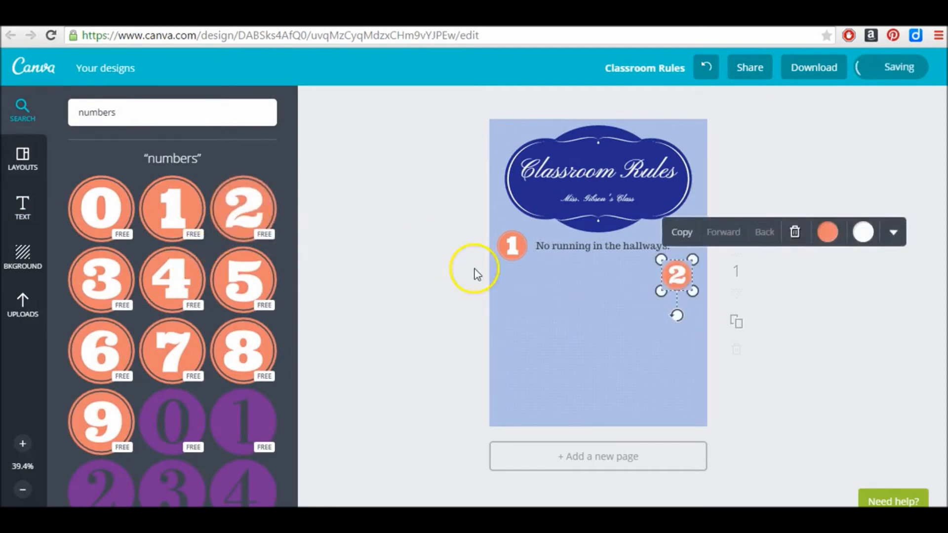
{"action": "left_click", "coordinate": [23, 207]}
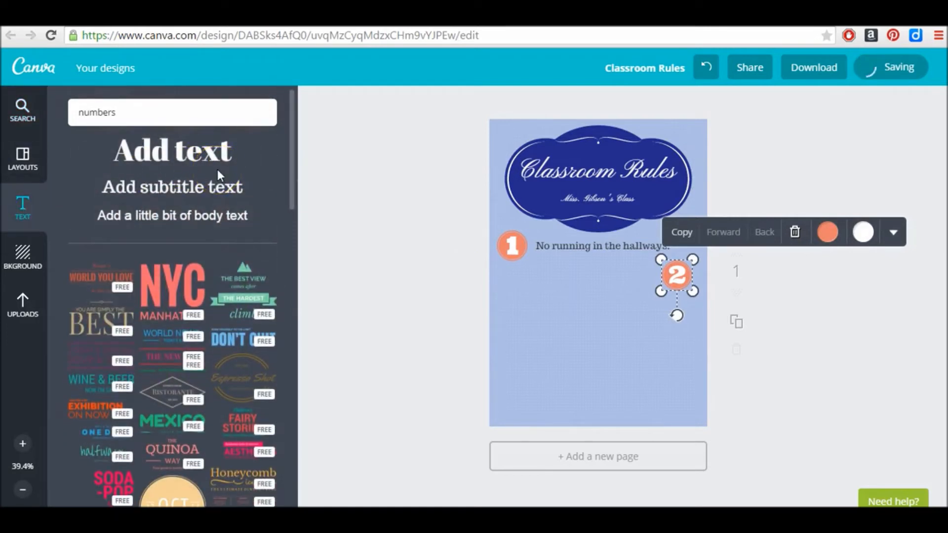
{"action": "left_click_drag", "start_coordinate": [218, 186], "coordinate": [667, 285]}
{"action": "left_click", "coordinate": [615, 282]}
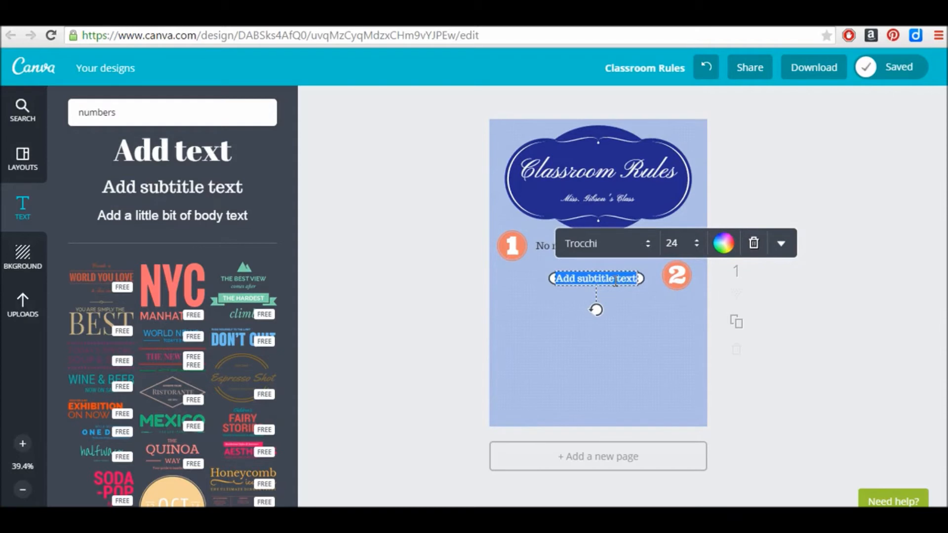
{"action": "type", "text": "No t"}
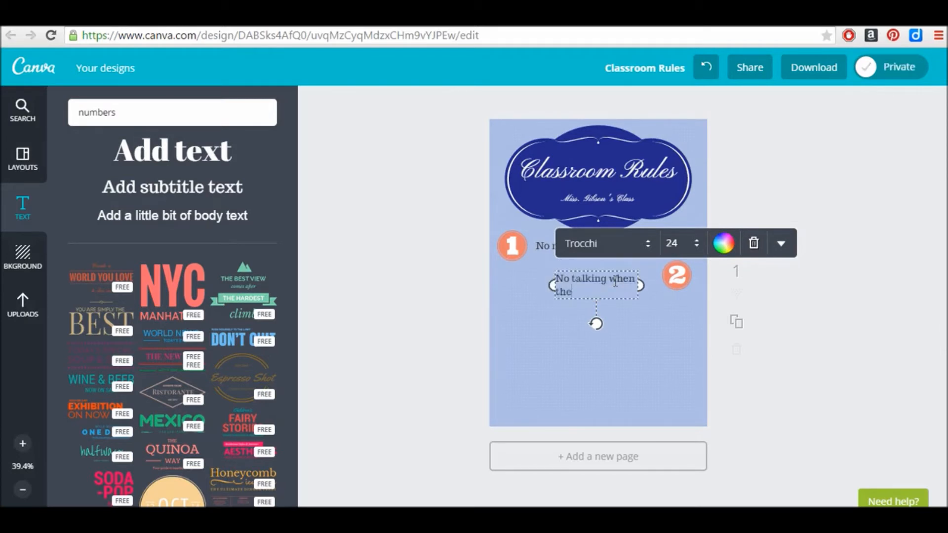
{"action": "type", "text": "alking."}
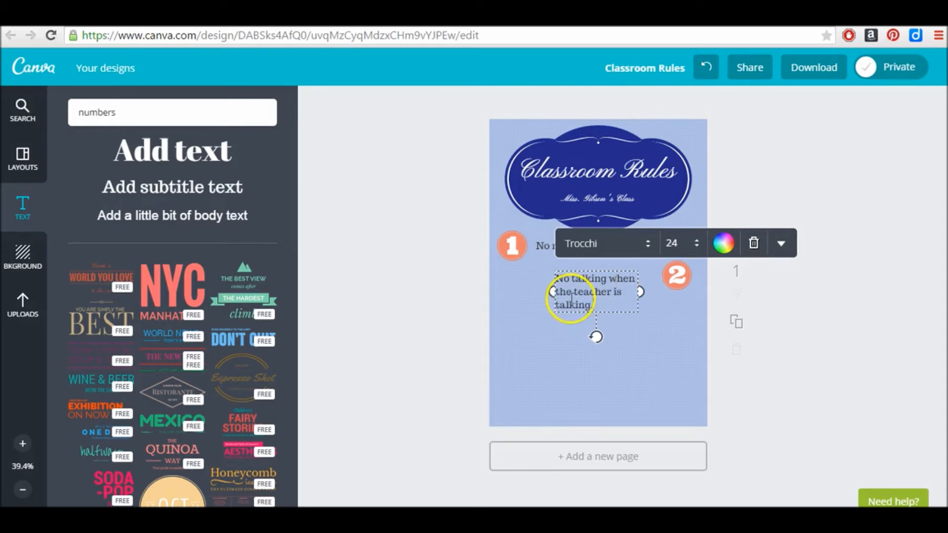
Step: Widen the rule 2 text box to fit two lines and position it directly beside the number 2 badge, below rule 1
{"action": "left_click_drag", "start_coordinate": [549, 292], "coordinate": [494, 299]}
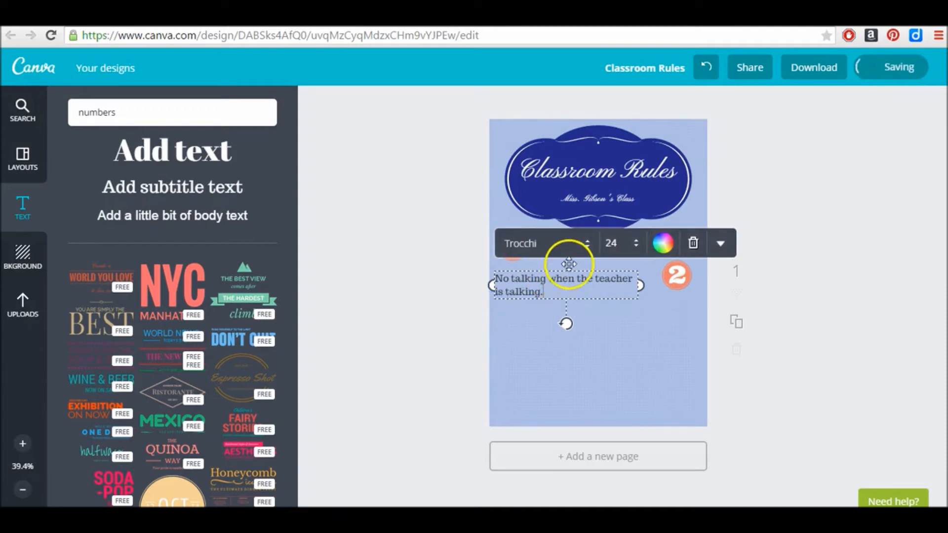
{"action": "left_click_drag", "start_coordinate": [571, 269], "coordinate": [593, 261]}
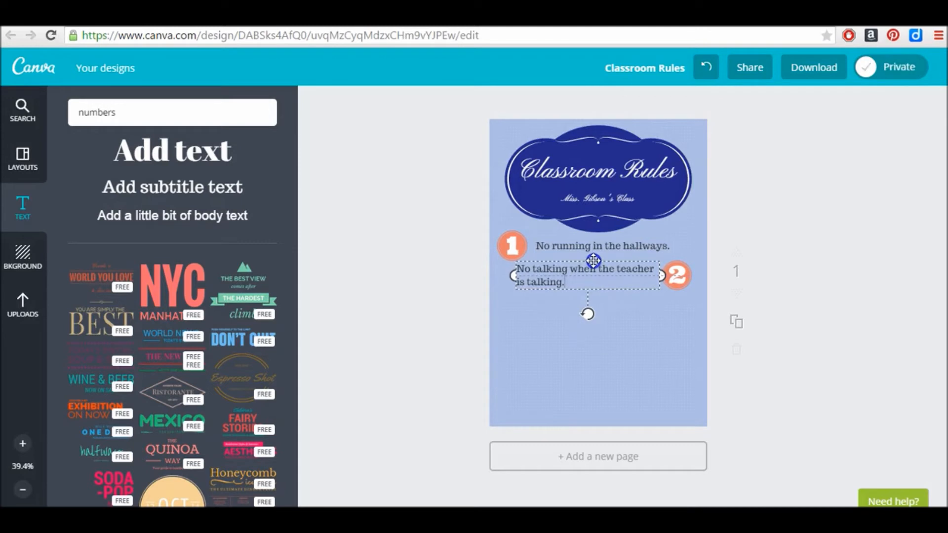
{"action": "left_click", "coordinate": [631, 349]}
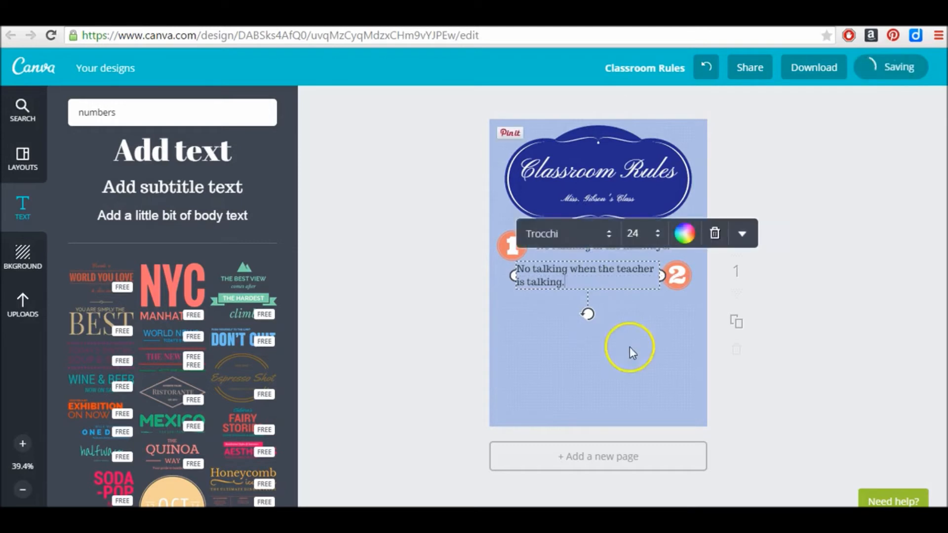
Step: Center-align the text "No talking when the teacher is talking."
{"action": "left_click", "coordinate": [627, 279]}
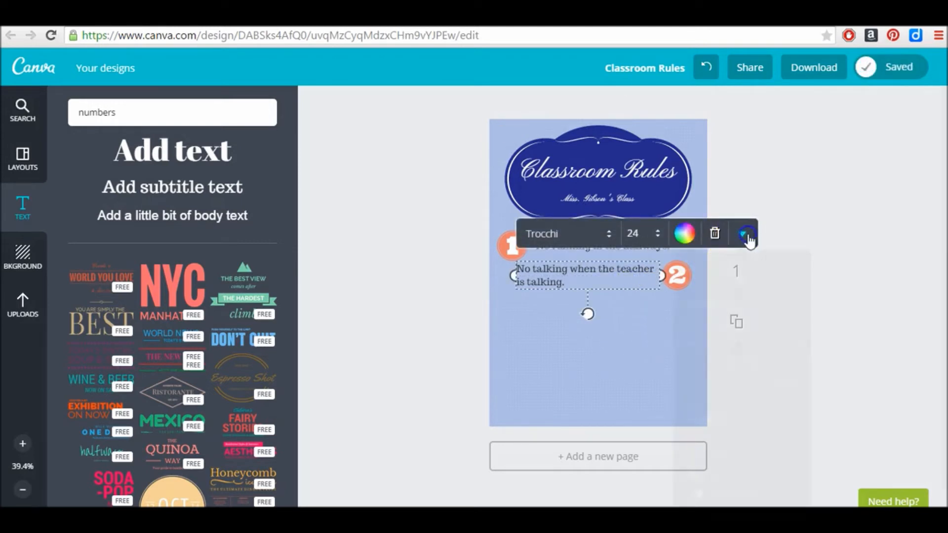
{"action": "left_click", "coordinate": [748, 236]}
{"action": "left_click", "coordinate": [736, 364]}
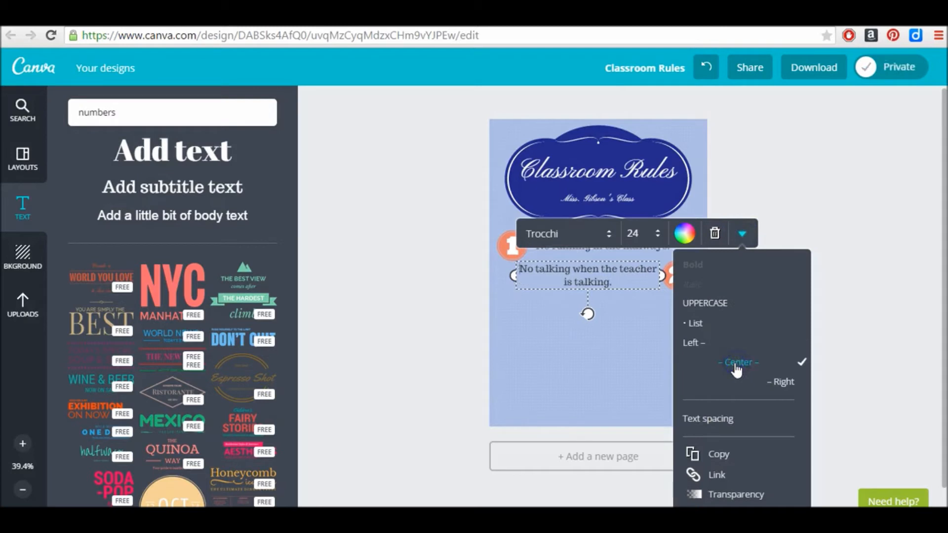
{"action": "left_click", "coordinate": [648, 399]}
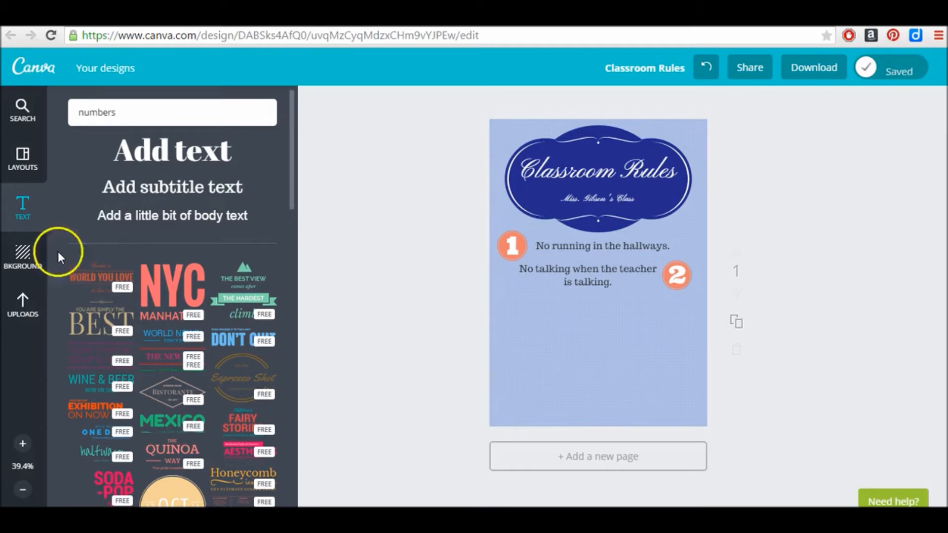
Step: Browse the Grids collection among the search categories to examine the available photo grid arrangements
{"action": "left_click", "coordinate": [24, 120]}
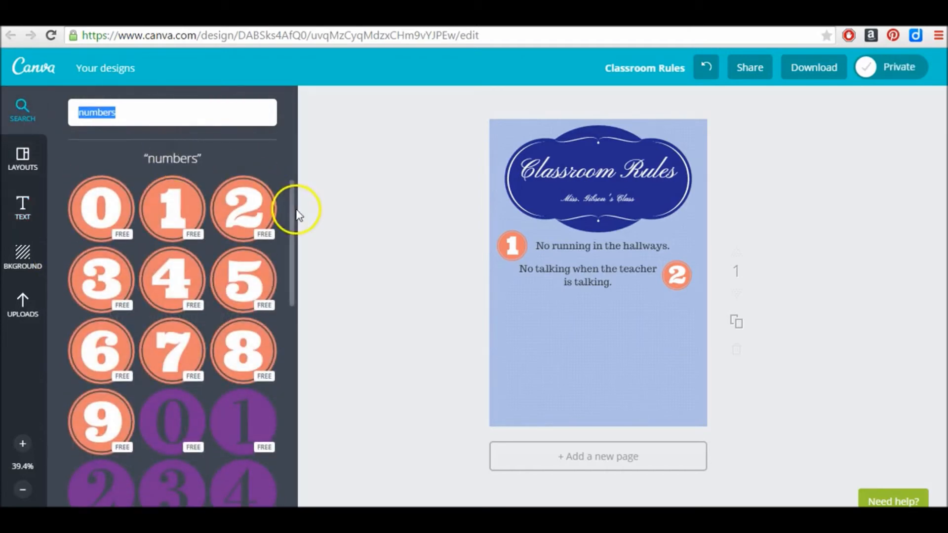
{"action": "left_click_drag", "start_coordinate": [299, 220], "coordinate": [290, 129]}
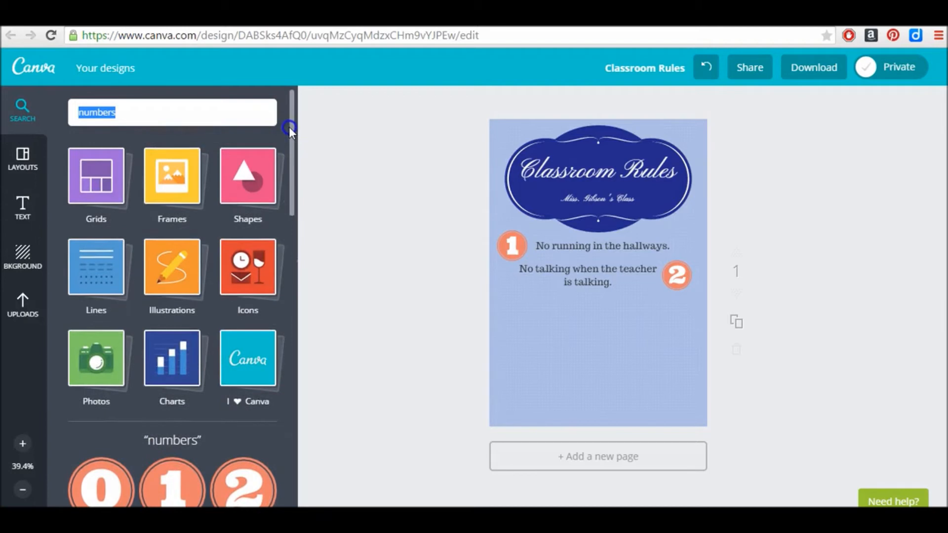
{"action": "left_click_drag", "start_coordinate": [114, 154], "coordinate": [97, 174]}
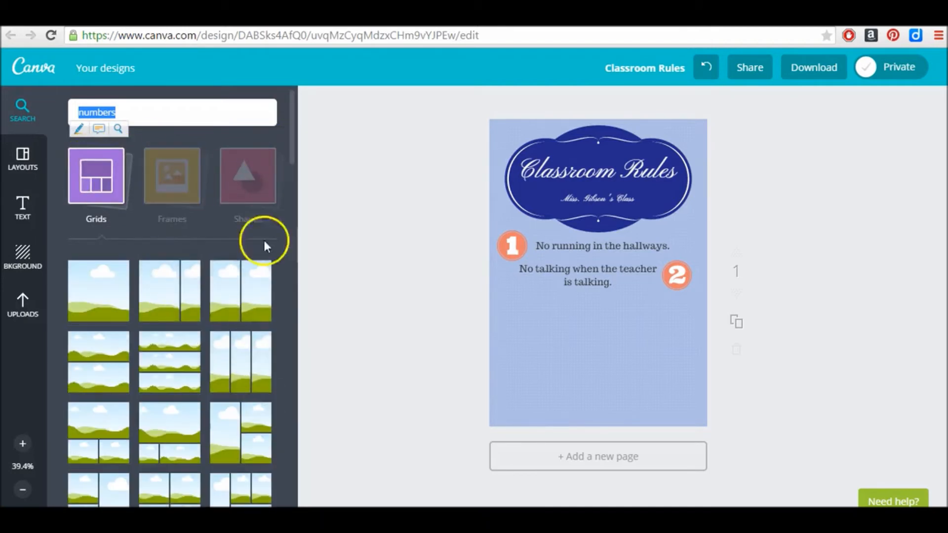
{"action": "left_click_drag", "start_coordinate": [293, 145], "coordinate": [291, 172]}
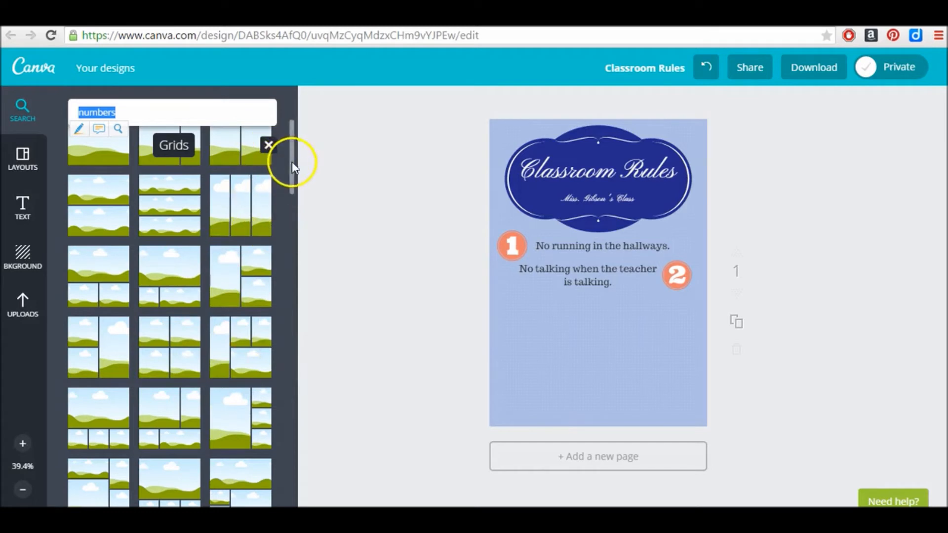
{"action": "left_click_drag", "start_coordinate": [292, 167], "coordinate": [292, 173]}
{"action": "left_click_drag", "start_coordinate": [229, 306], "coordinate": [296, 140]}
{"action": "left_click", "coordinate": [195, 191]}
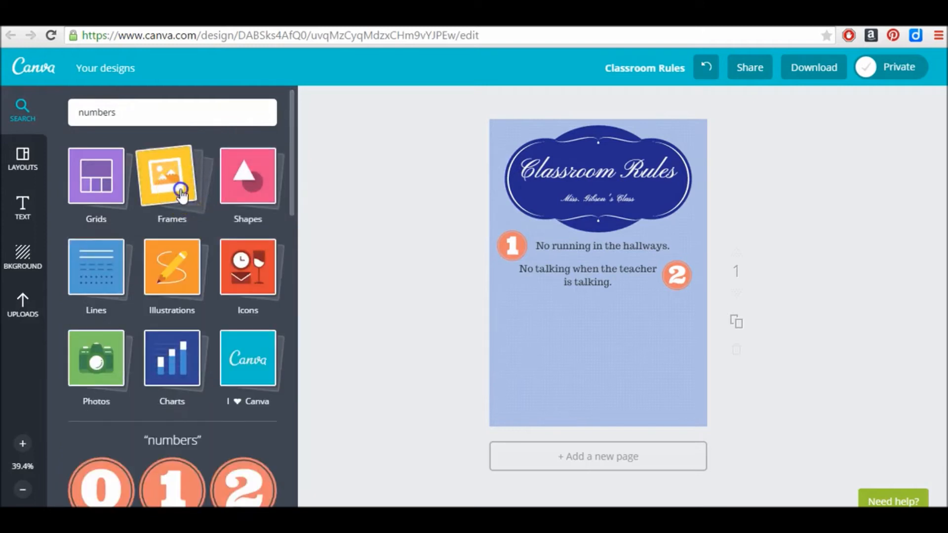
Step: Place a wide rectangular photo frame from the Frames collection on the lower part of the page and fill it with the uploaded portrait photo
{"action": "left_click", "coordinate": [180, 192]}
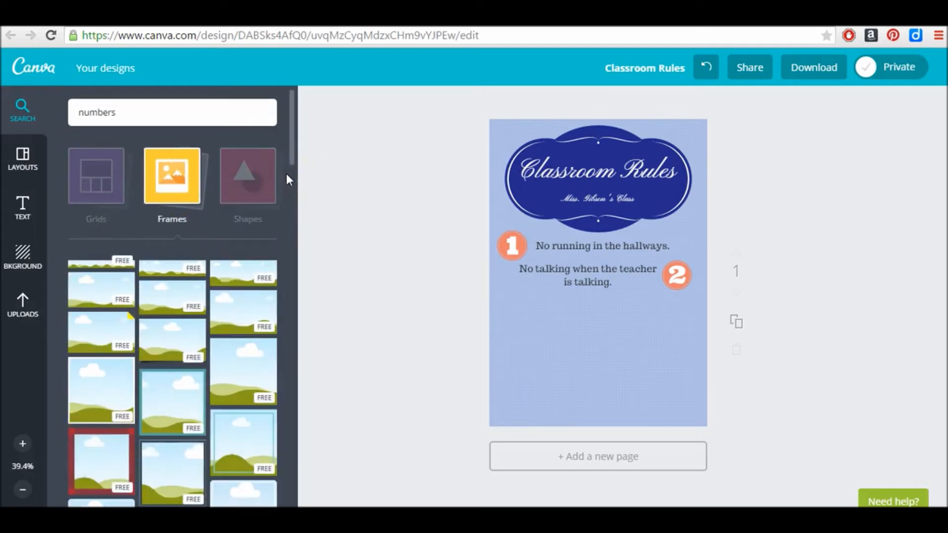
{"action": "left_click", "coordinate": [295, 180]}
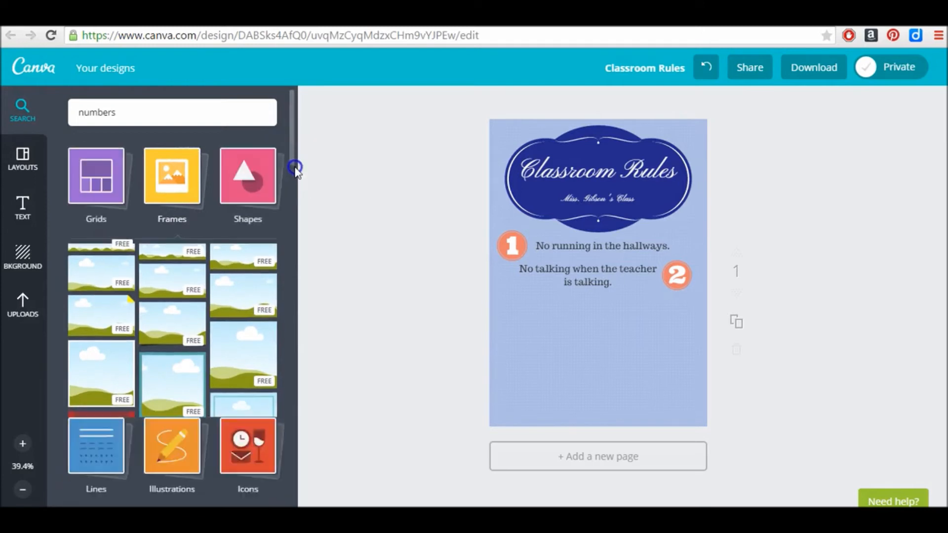
{"action": "left_click", "coordinate": [295, 180]}
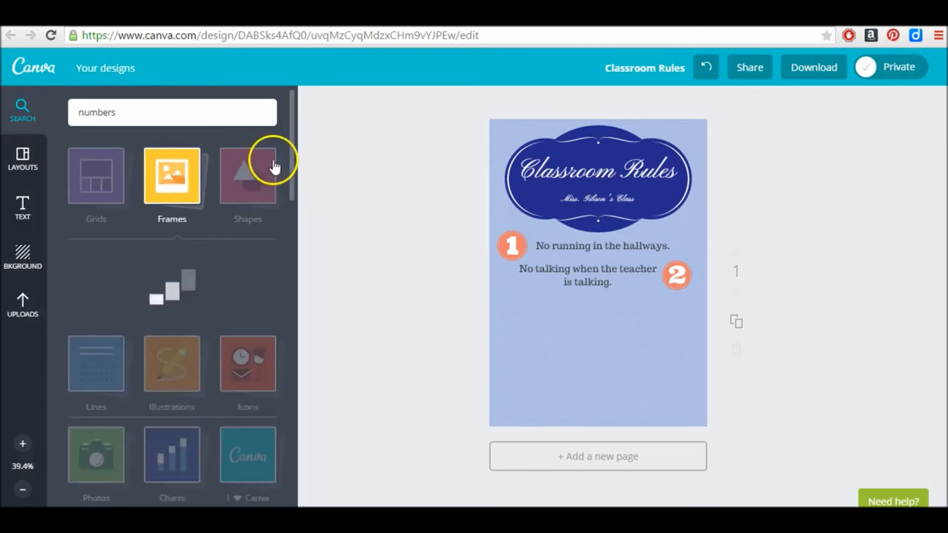
{"action": "mouse_move", "coordinate": [291, 158]}
{"action": "left_mouse_down"}
{"action": "mouse_move", "coordinate": [313, 350]}
{"action": "mouse_move", "coordinate": [302, 145]}
{"action": "left_mouse_up"}
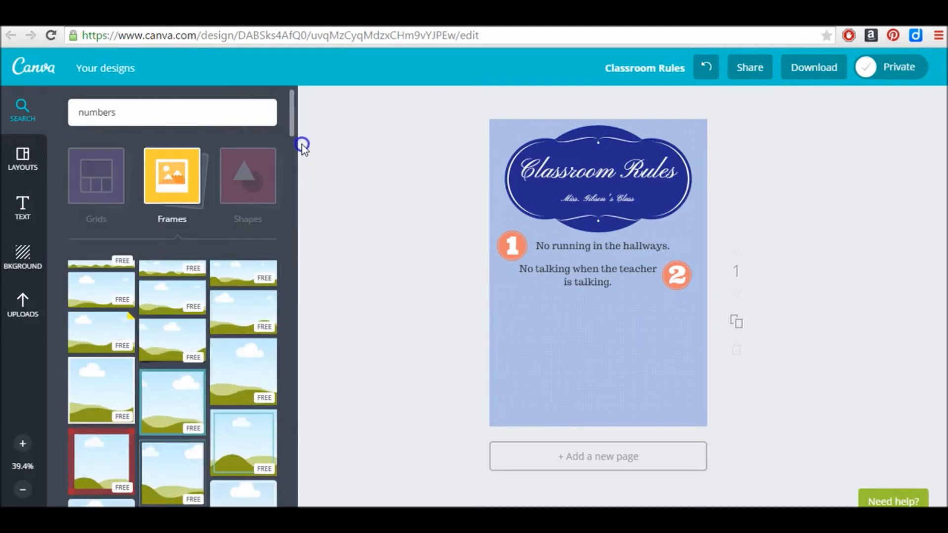
{"action": "left_click_drag", "start_coordinate": [173, 304], "coordinate": [583, 359]}
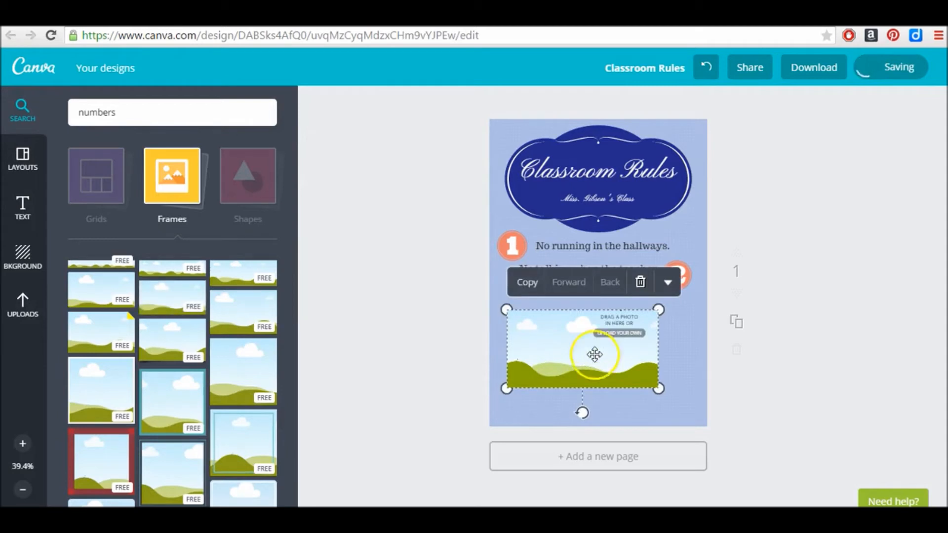
{"action": "left_click", "coordinate": [31, 301]}
{"action": "left_click_drag", "start_coordinate": [116, 339], "coordinate": [593, 356]}
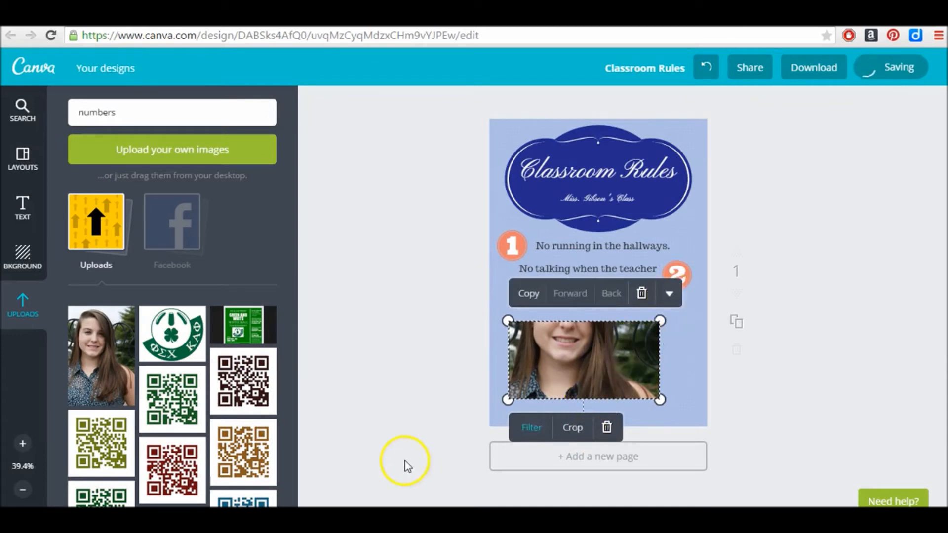
Step: Crop the framed portrait photo so it sits slightly lower within its frame, and delete the framed photo from the page
{"action": "left_click", "coordinate": [669, 293]}
{"action": "left_click", "coordinate": [670, 293]}
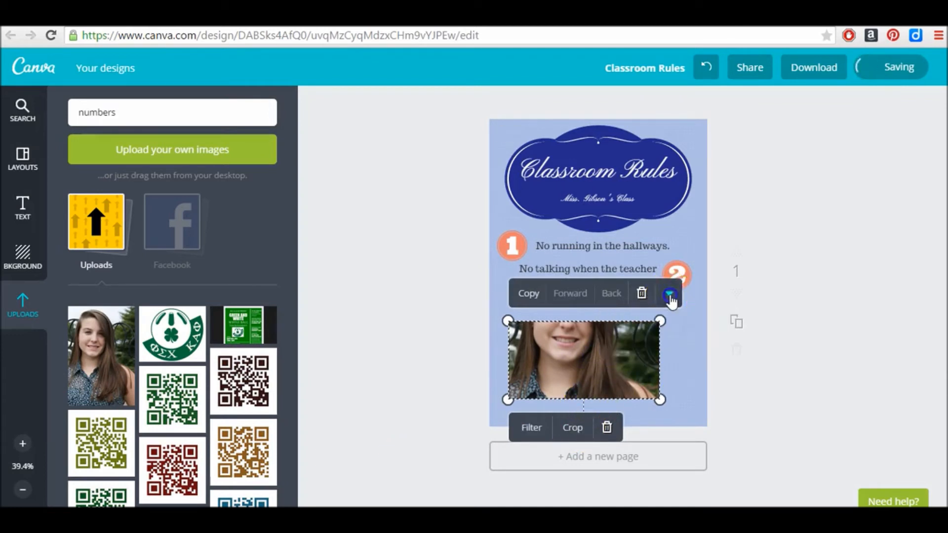
{"action": "left_click_drag", "start_coordinate": [569, 361], "coordinate": [508, 424]}
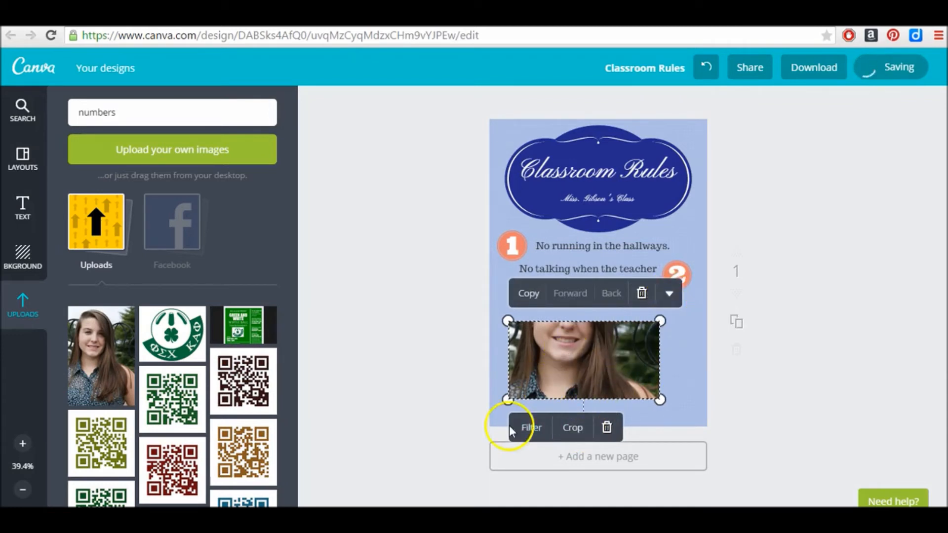
{"action": "left_click", "coordinate": [567, 429]}
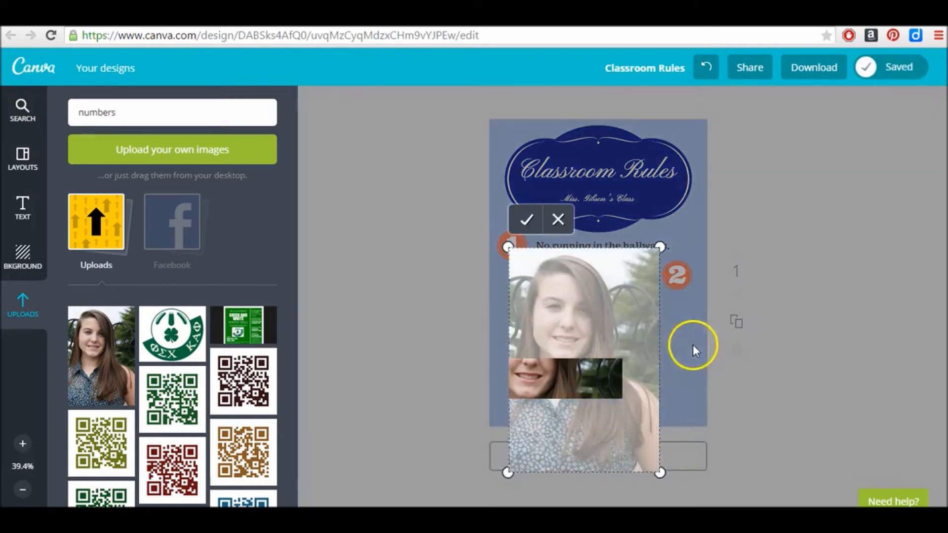
{"action": "mouse_move", "coordinate": [601, 313]}
{"action": "left_mouse_down"}
{"action": "mouse_move", "coordinate": [595, 366]}
{"action": "mouse_move", "coordinate": [595, 324]}
{"action": "left_mouse_up"}
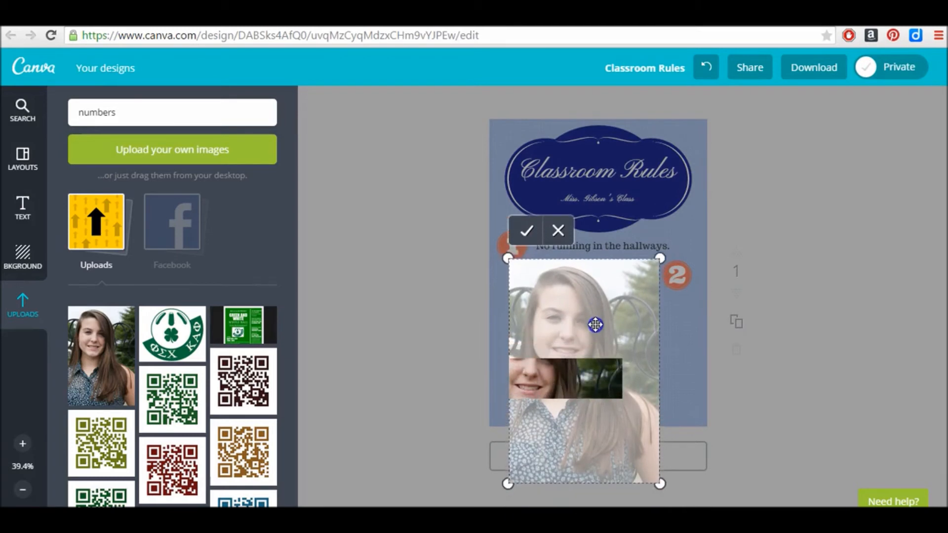
{"action": "left_click", "coordinate": [524, 228]}
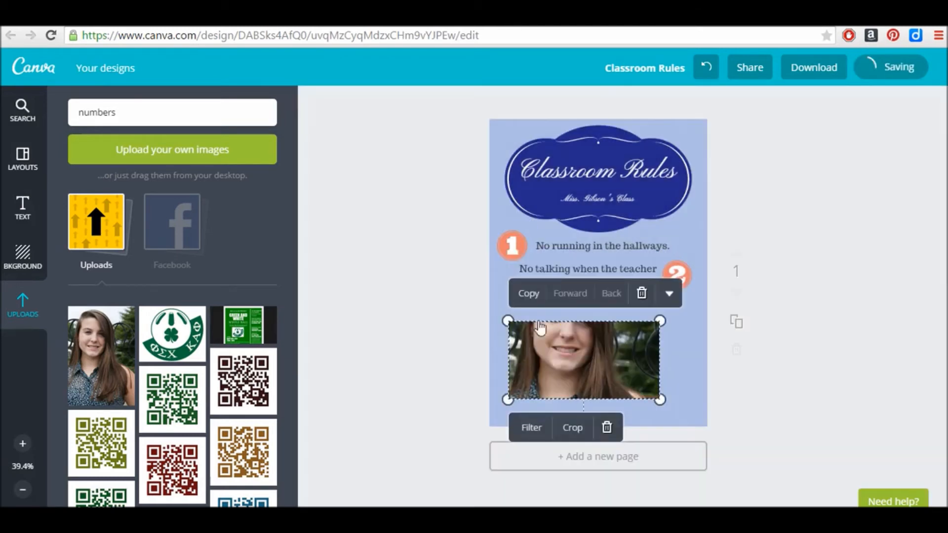
{"action": "left_click", "coordinate": [649, 386]}
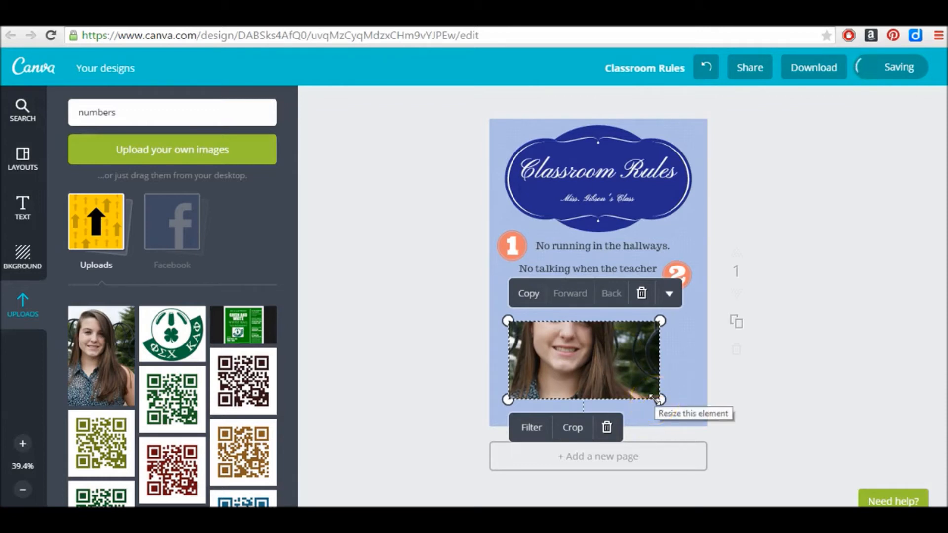
{"action": "key", "text": "Delete"}
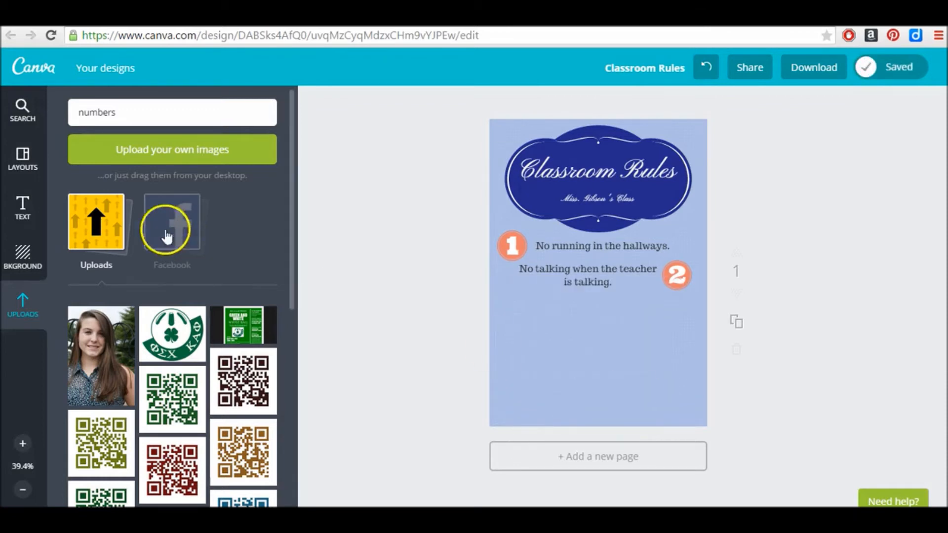
Step: Look at the option for uploading own images and browse the previously uploaded images
{"action": "left_click", "coordinate": [181, 148]}
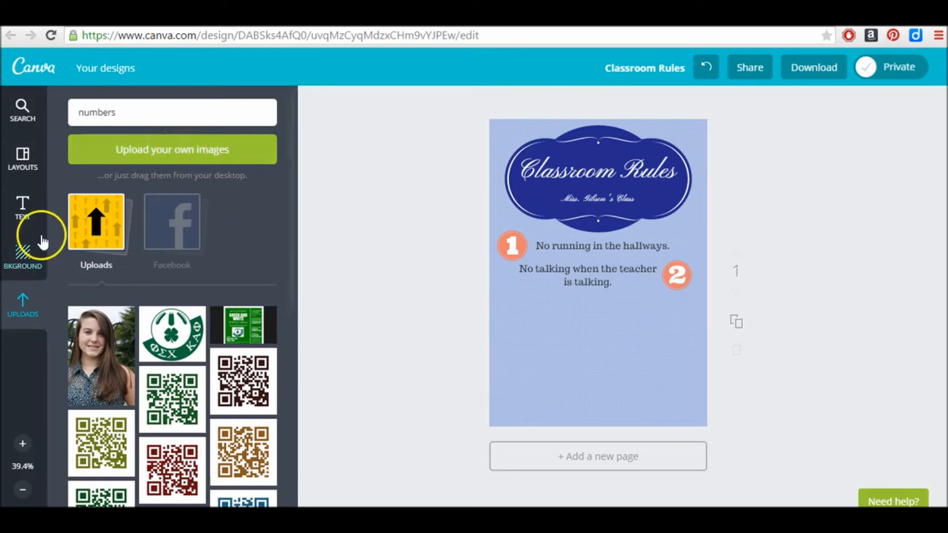
{"action": "left_click_drag", "start_coordinate": [292, 236], "coordinate": [311, 429]}
{"action": "left_click", "coordinate": [278, 156]}
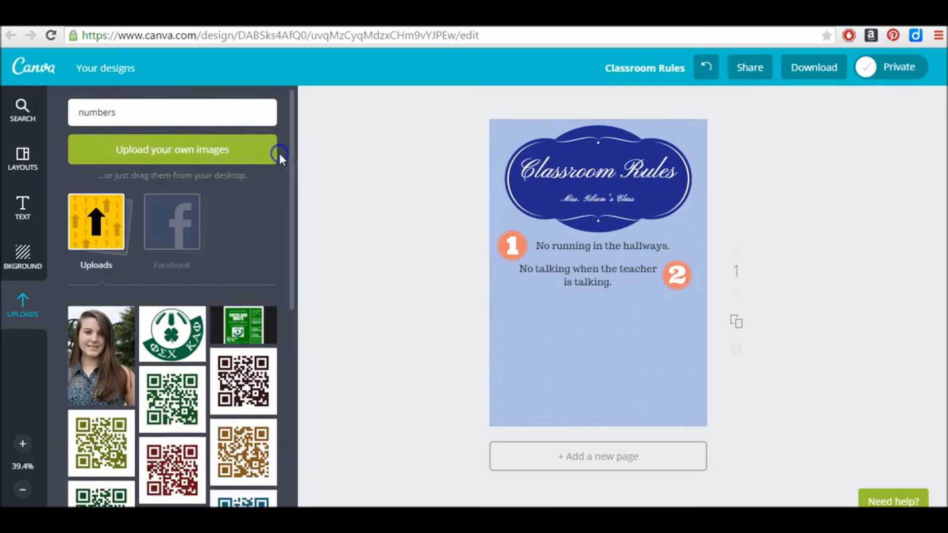
Step: Place the pink heart with the teal shadow from the Shapes collection over the lower-right edge of the title label
{"action": "left_click", "coordinate": [22, 109]}
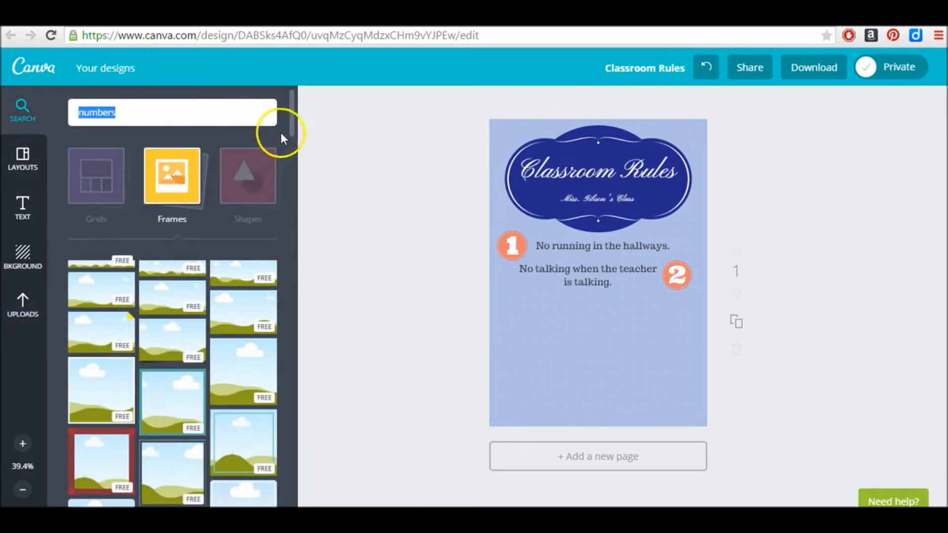
{"action": "left_click", "coordinate": [246, 198]}
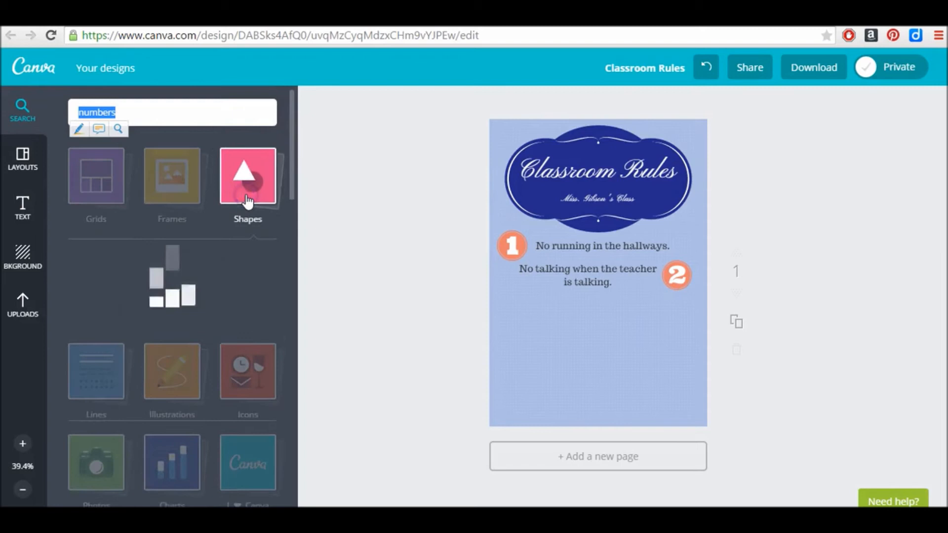
{"action": "left_click_drag", "start_coordinate": [295, 136], "coordinate": [710, 235]}
{"action": "left_click_drag", "start_coordinate": [586, 167], "coordinate": [661, 212]}
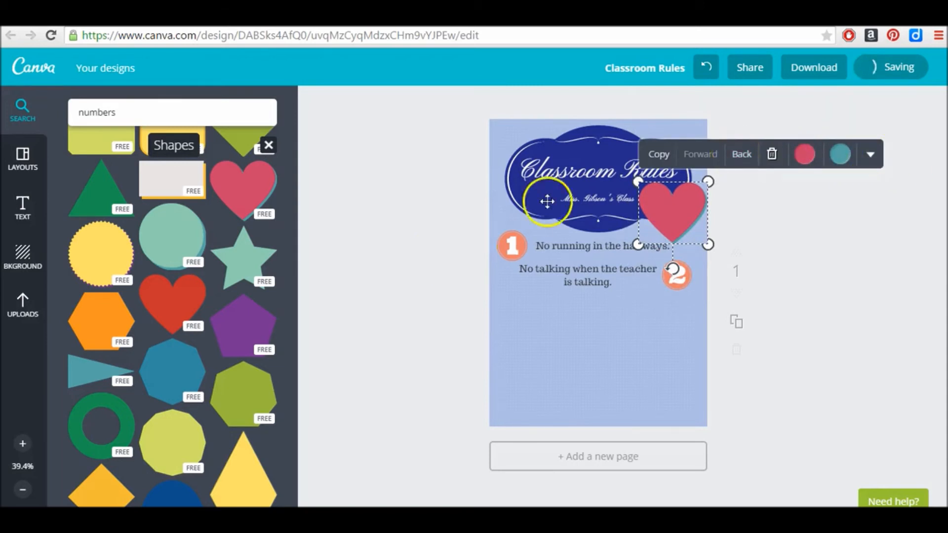
Step: Send the heart back behind the title label, and undo that layer change
{"action": "left_click", "coordinate": [741, 157]}
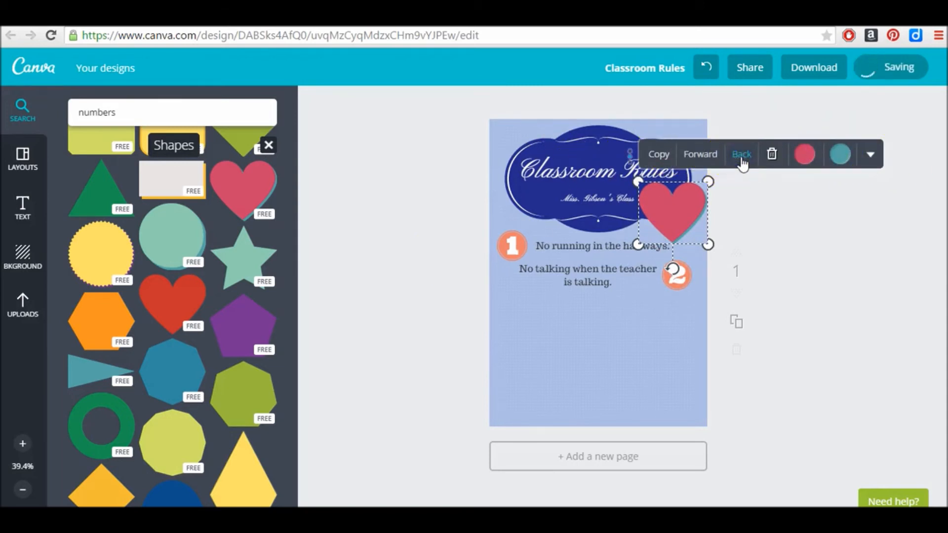
{"action": "left_click", "coordinate": [742, 157]}
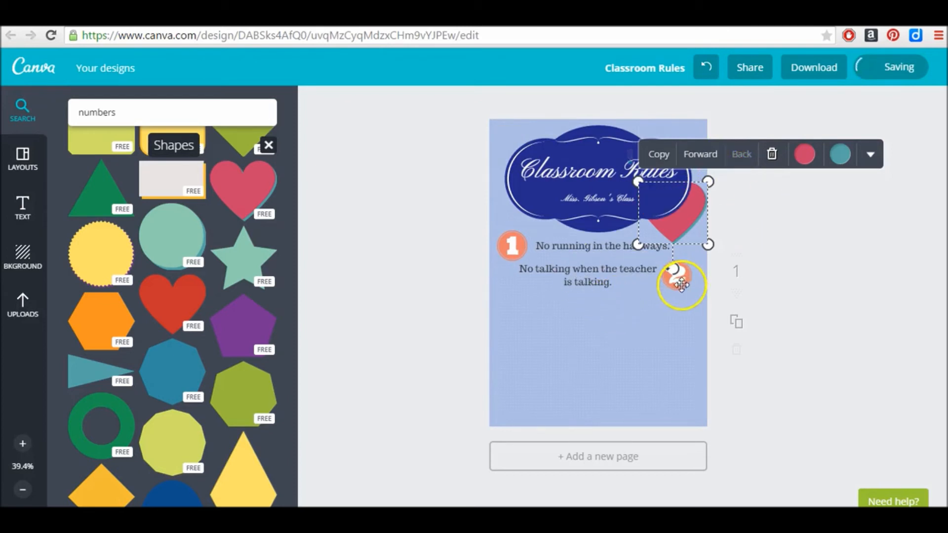
{"action": "left_click", "coordinate": [665, 323]}
{"action": "left_click", "coordinate": [690, 217]}
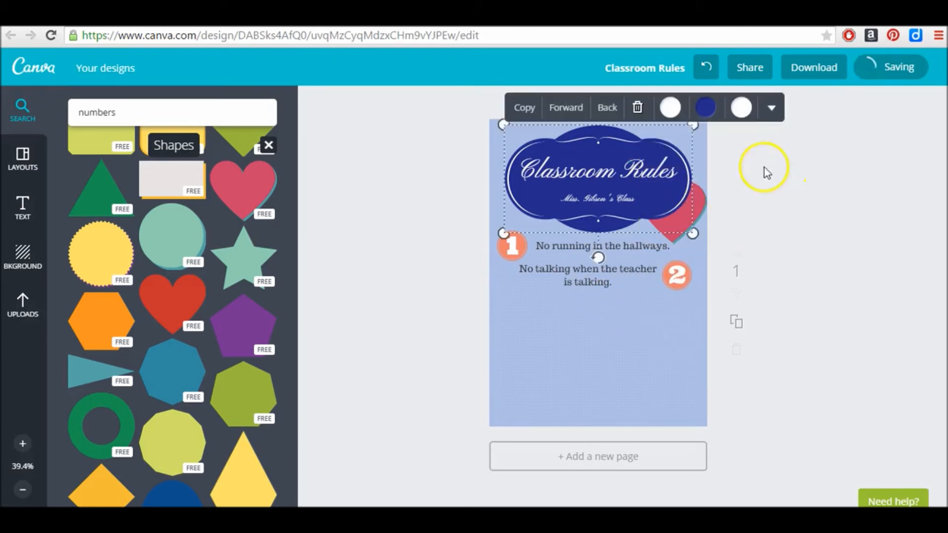
{"action": "left_click", "coordinate": [709, 117]}
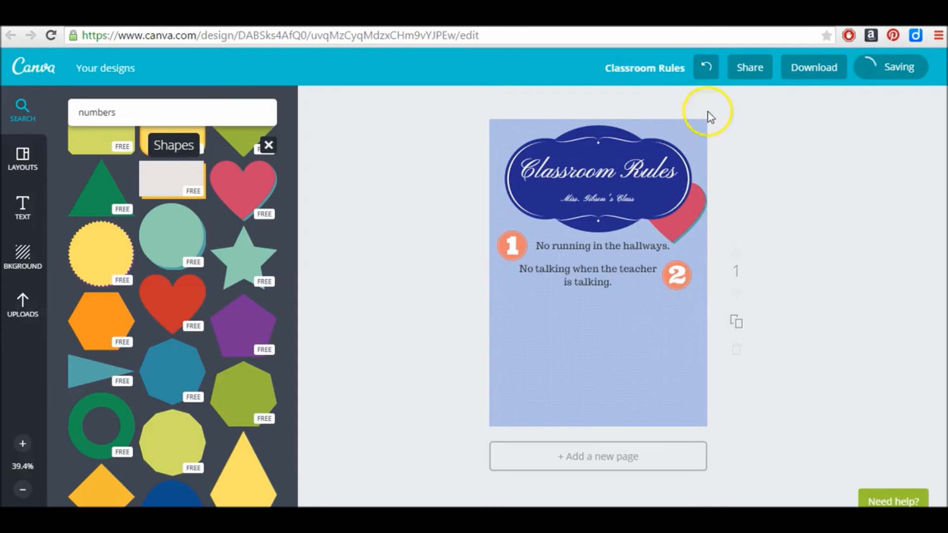
{"action": "left_click", "coordinate": [708, 68]}
{"action": "left_click", "coordinate": [761, 285]}
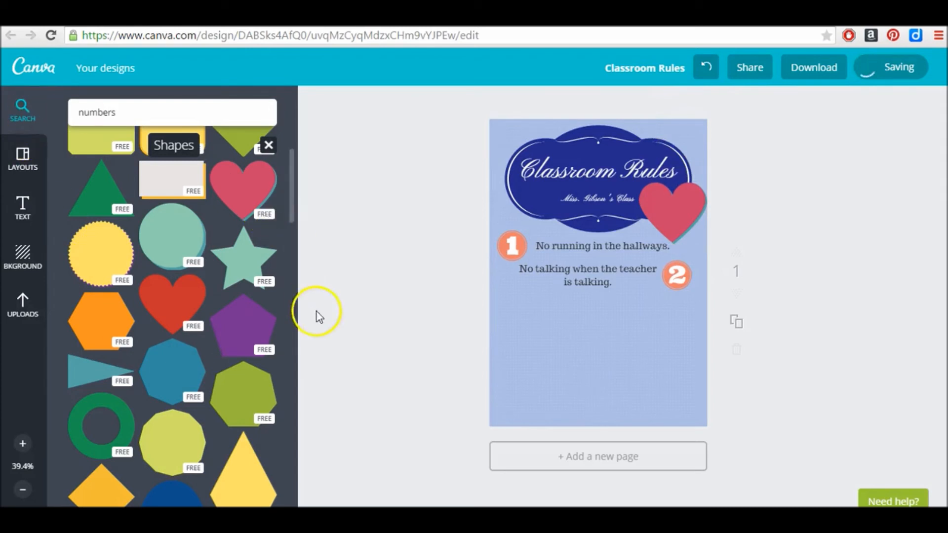
Step: Add the teal chevron pattern from the Lines collection, stretch it to the full page width and align it with the page's bottom edge
{"action": "left_click_drag", "start_coordinate": [294, 190], "coordinate": [296, 120]}
{"action": "left_click", "coordinate": [269, 205]}
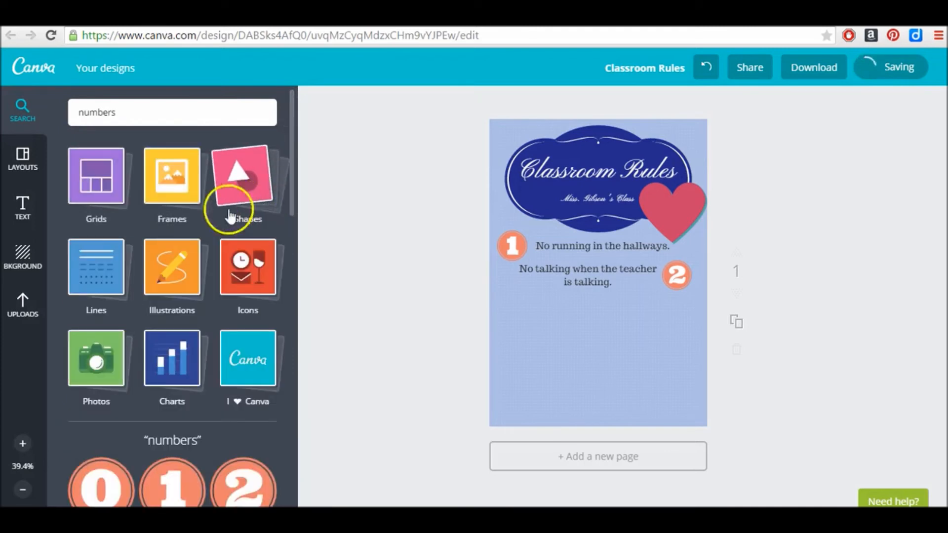
{"action": "left_click", "coordinate": [116, 284]}
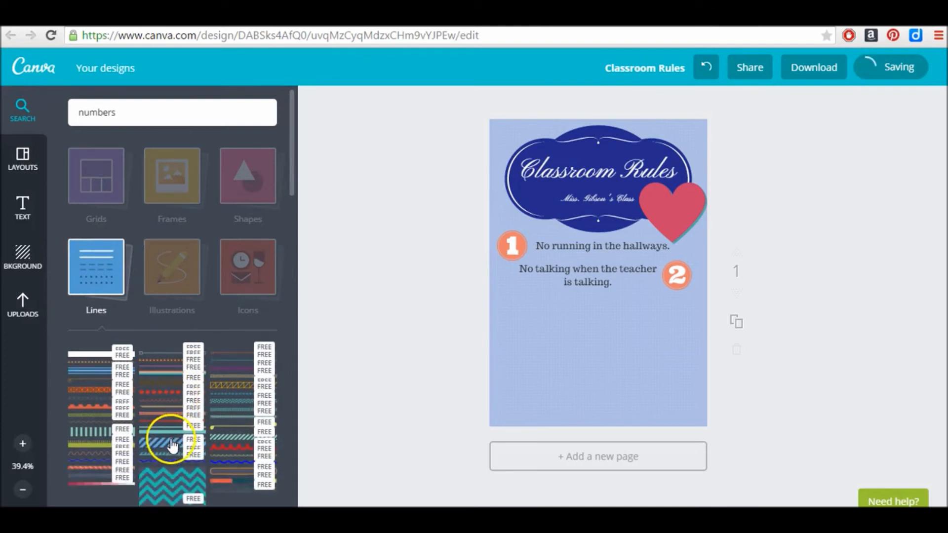
{"action": "left_click_drag", "start_coordinate": [179, 473], "coordinate": [588, 321]}
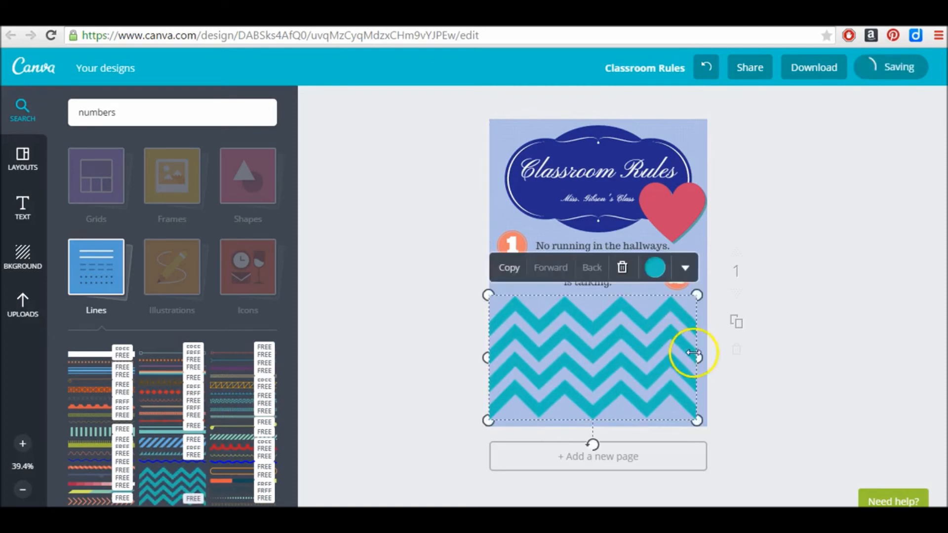
{"action": "left_click_drag", "start_coordinate": [699, 356], "coordinate": [711, 353]}
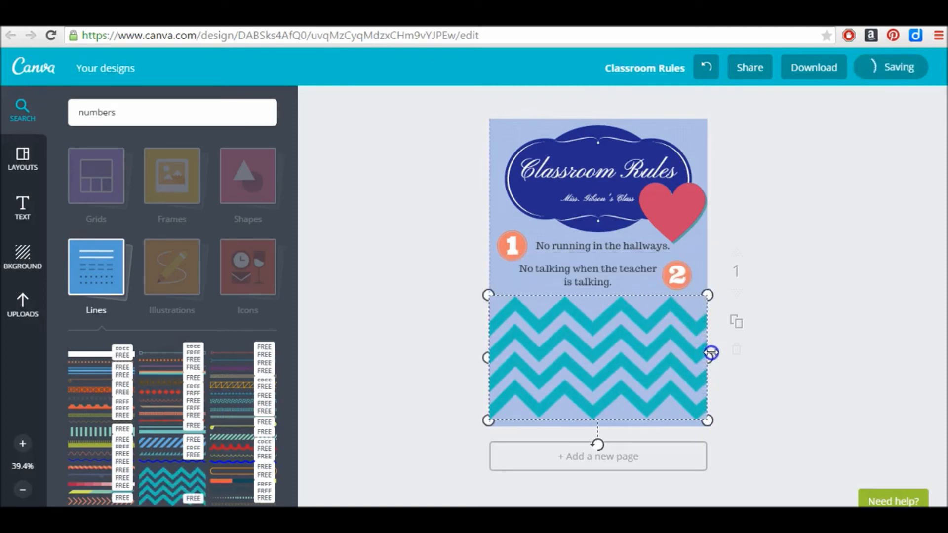
{"action": "left_click", "coordinate": [764, 390]}
{"action": "left_click_drag", "start_coordinate": [581, 361], "coordinate": [580, 363]}
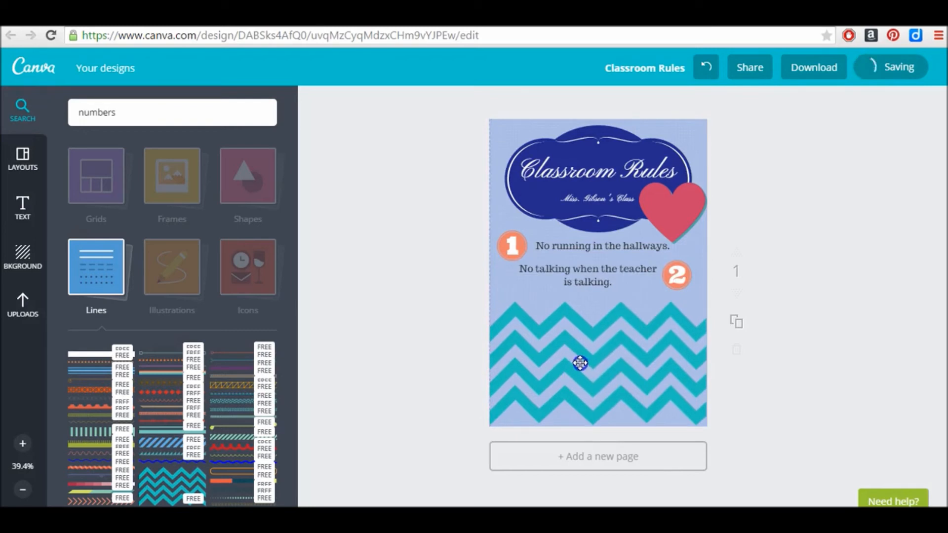
Step: Browse the Illustrations collection to examine the available drawings
{"action": "left_click", "coordinate": [182, 272]}
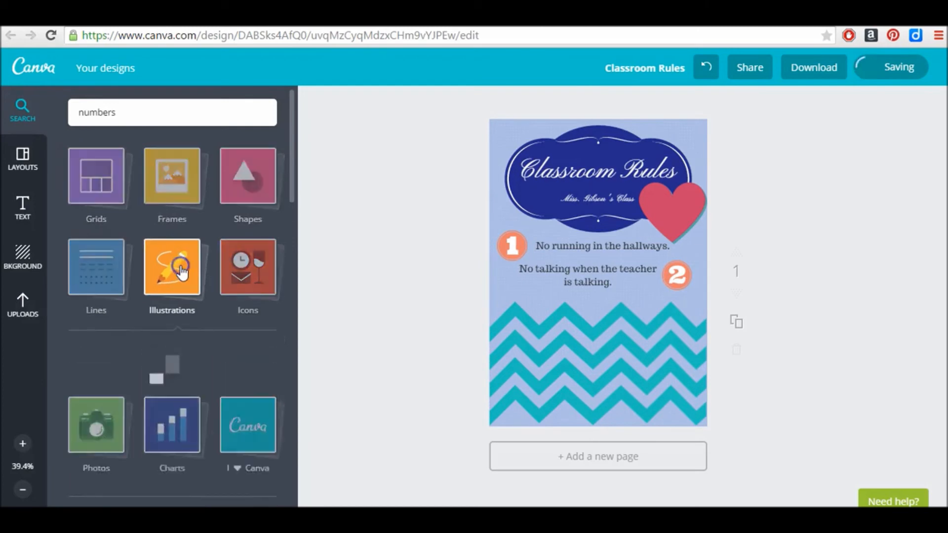
{"action": "left_click", "coordinate": [299, 154]}
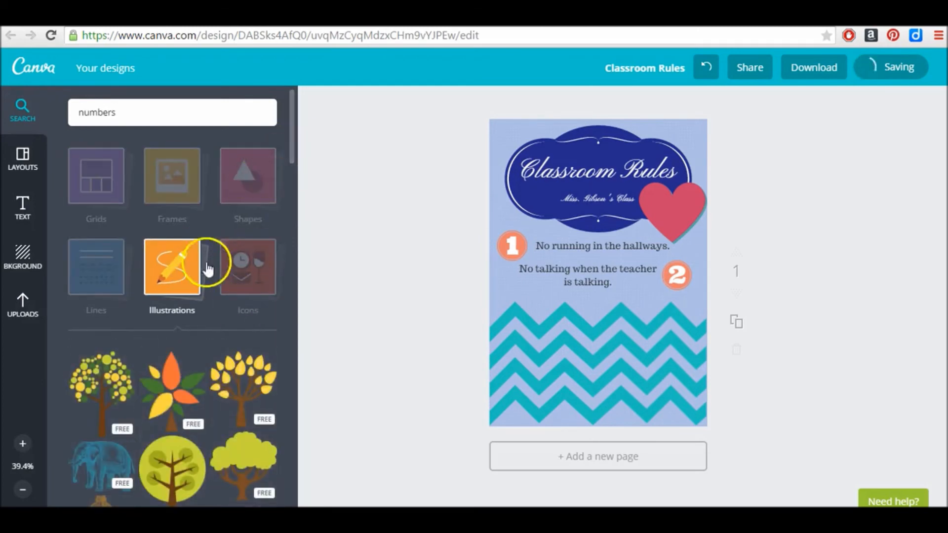
{"action": "left_click_drag", "start_coordinate": [290, 146], "coordinate": [296, 127]}
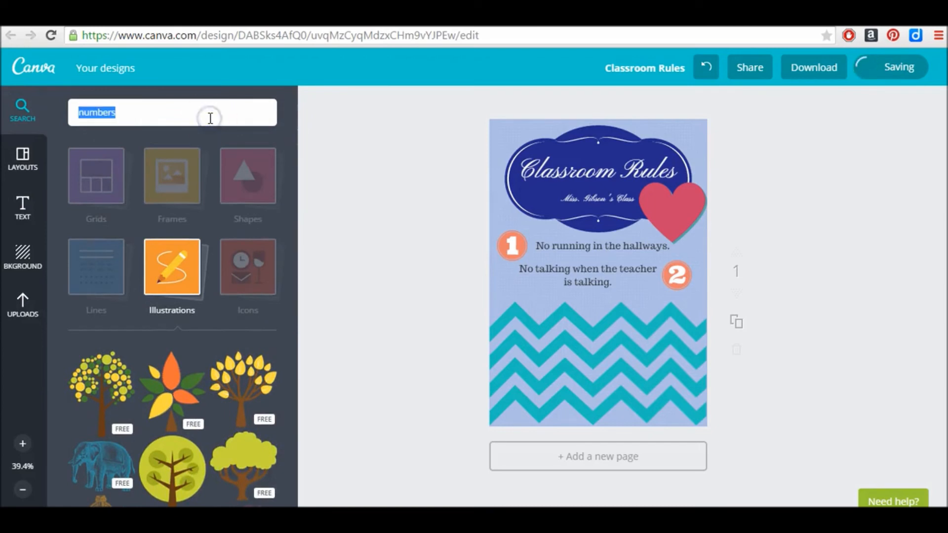
Step: Delete the chevron pattern from the page and place a small Twitter icon from the Icons collection in the page's lower-left corner
{"action": "left_click", "coordinate": [261, 262]}
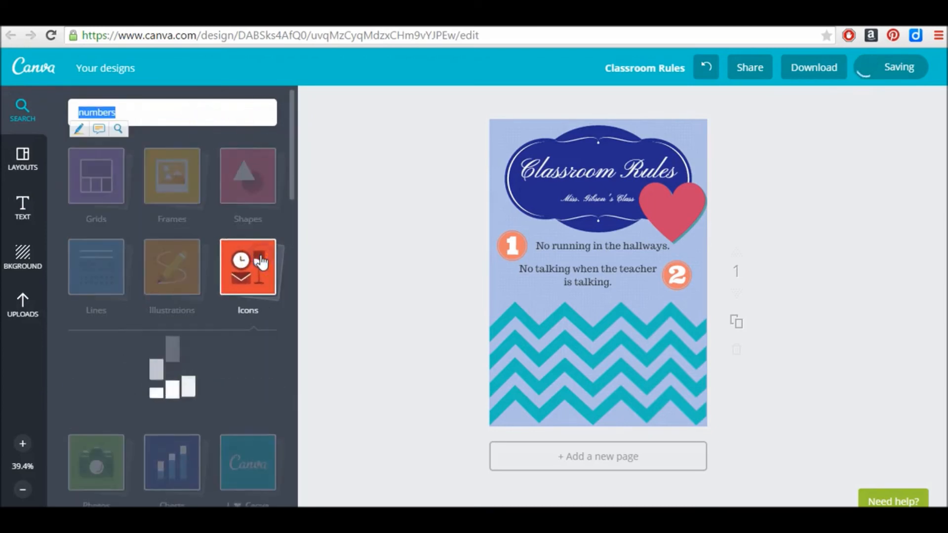
{"action": "left_click_drag", "start_coordinate": [289, 137], "coordinate": [296, 206]}
{"action": "left_click", "coordinate": [544, 334]}
{"action": "key", "text": "Delete"}
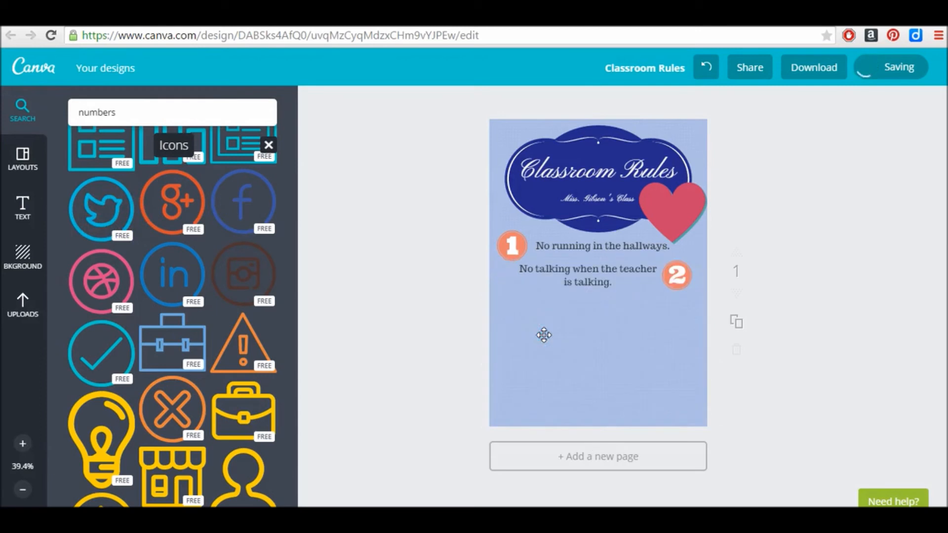
{"action": "left_click_drag", "start_coordinate": [98, 212], "coordinate": [496, 363]}
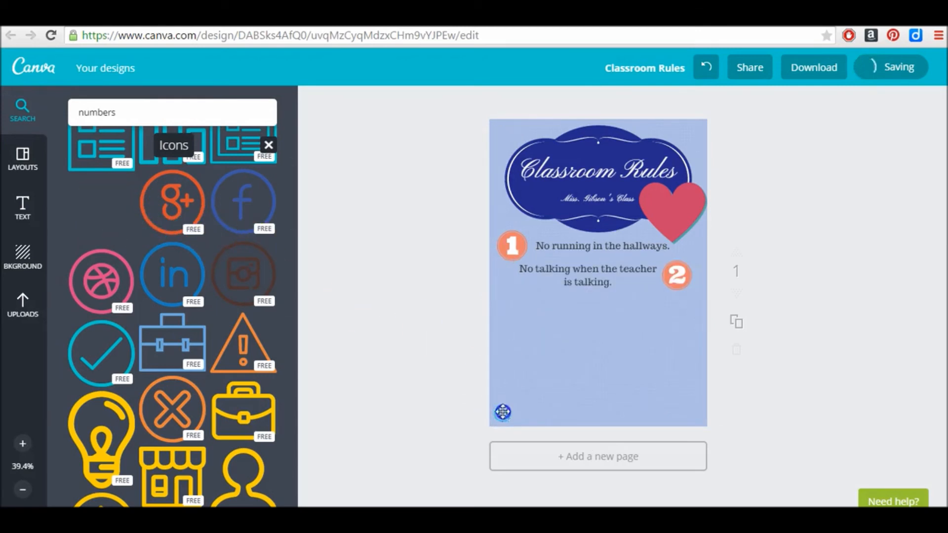
{"action": "left_click_drag", "start_coordinate": [502, 412], "coordinate": [503, 413]}
{"action": "left_click", "coordinate": [338, 296]}
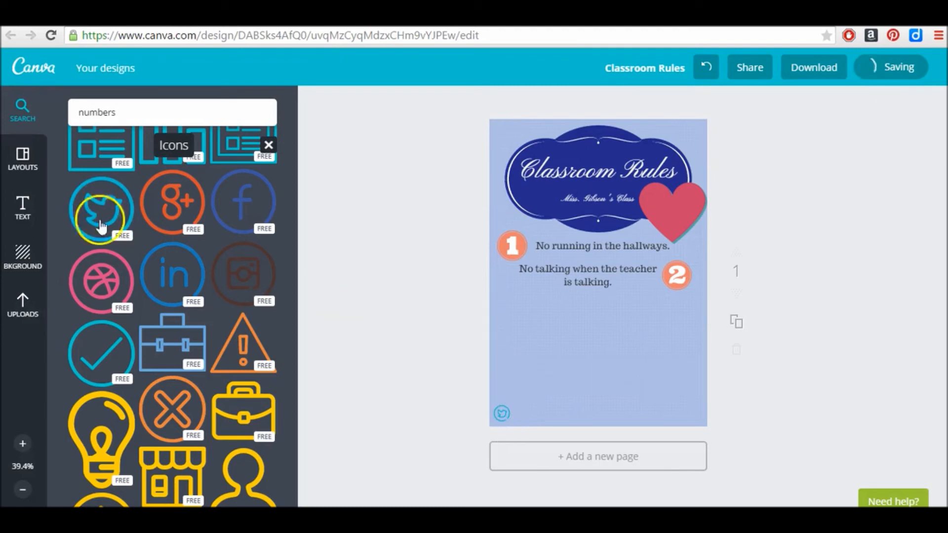
Step: Add a subtitle text containing the teacher's Twitter handle and place it directly beside the Twitter icon
{"action": "left_click", "coordinate": [24, 206]}
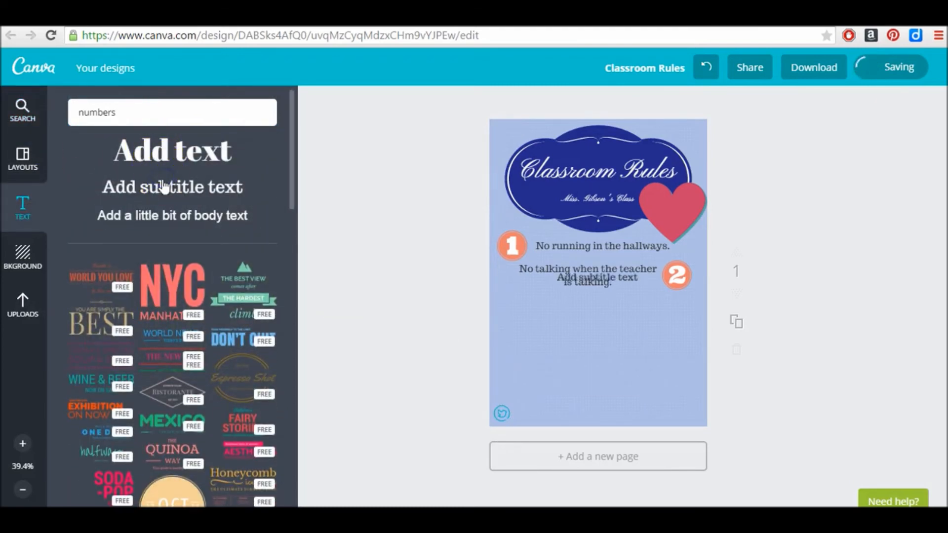
{"action": "left_click", "coordinate": [600, 280]}
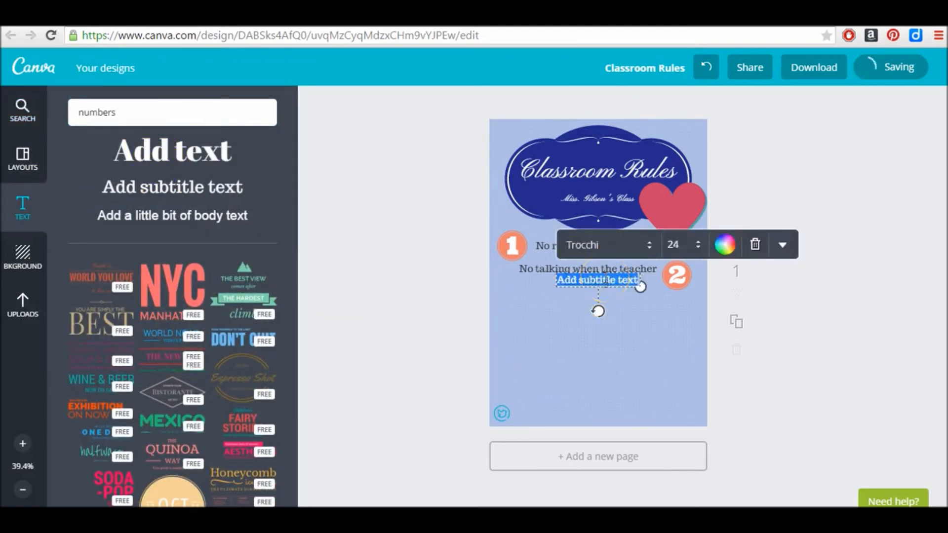
{"action": "type", "text": "is talking."}
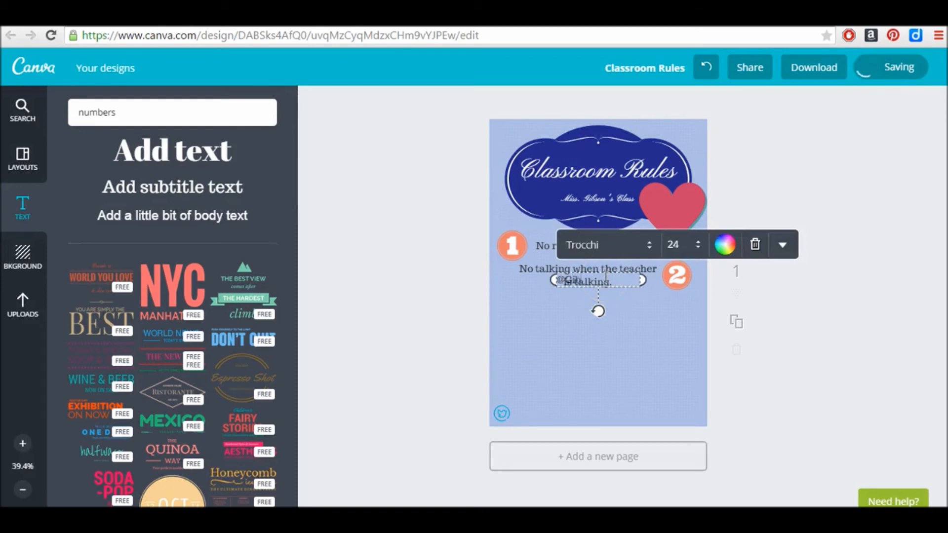
{"action": "left_click_drag", "start_coordinate": [623, 288], "coordinate": [576, 423]}
{"action": "type", "text": "sonKL"}
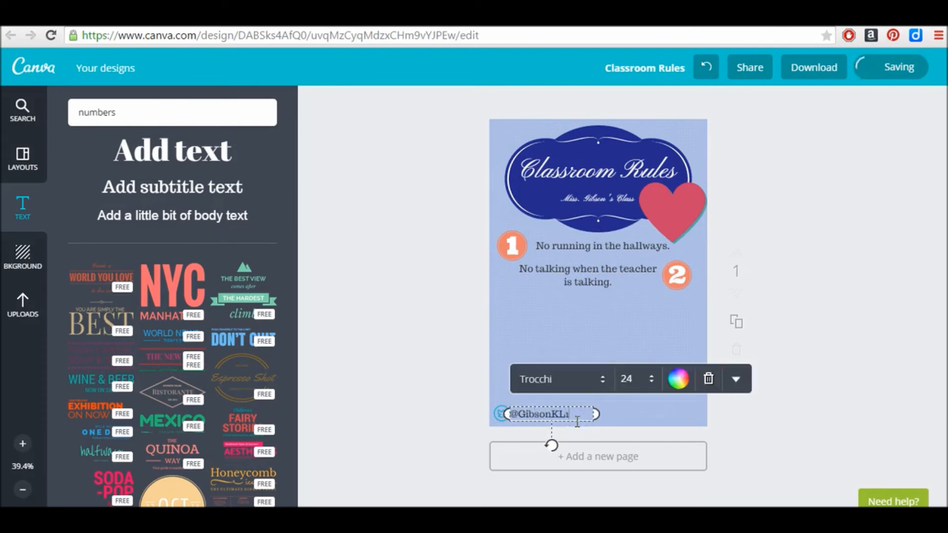
{"action": "left_click", "coordinate": [526, 324]}
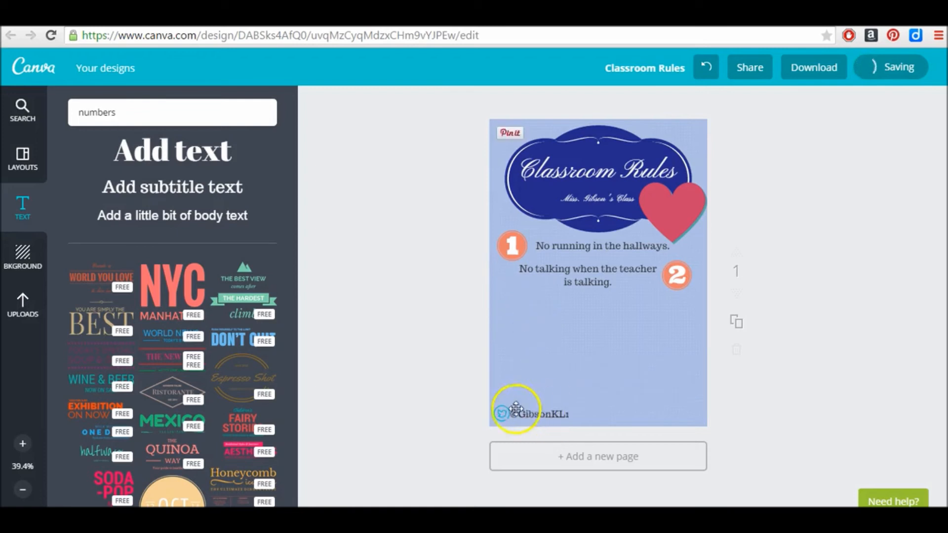
Step: Look through the additional formatting options for the Twitter handle text, such as alignment, spacing, link and transparency
{"action": "left_click", "coordinate": [512, 415]}
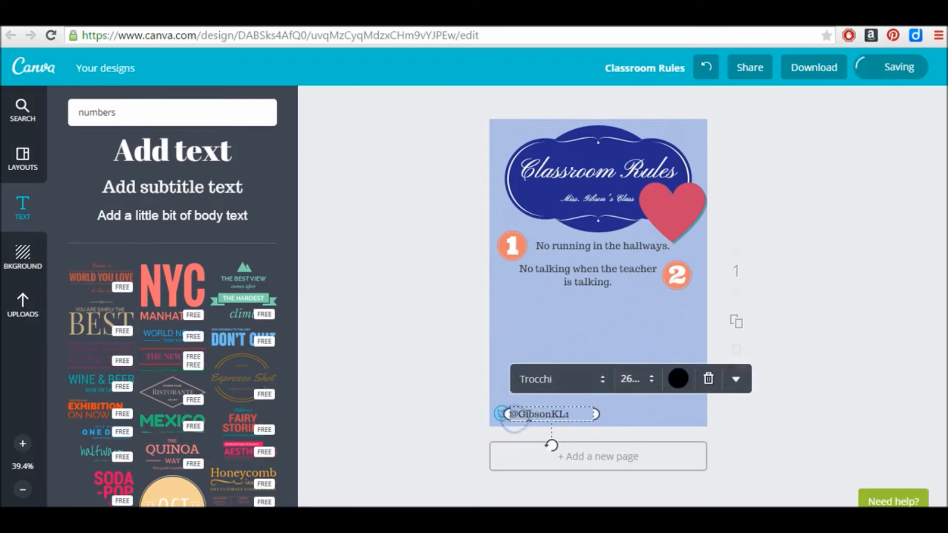
{"action": "left_click", "coordinate": [734, 381]}
{"action": "left_click_drag", "start_coordinate": [945, 348], "coordinate": [945, 452]}
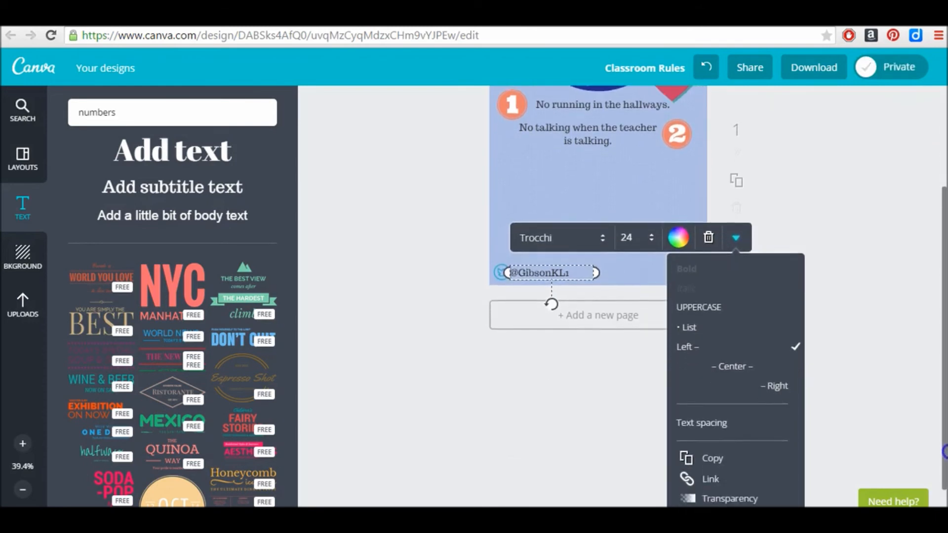
{"action": "left_click", "coordinate": [721, 451]}
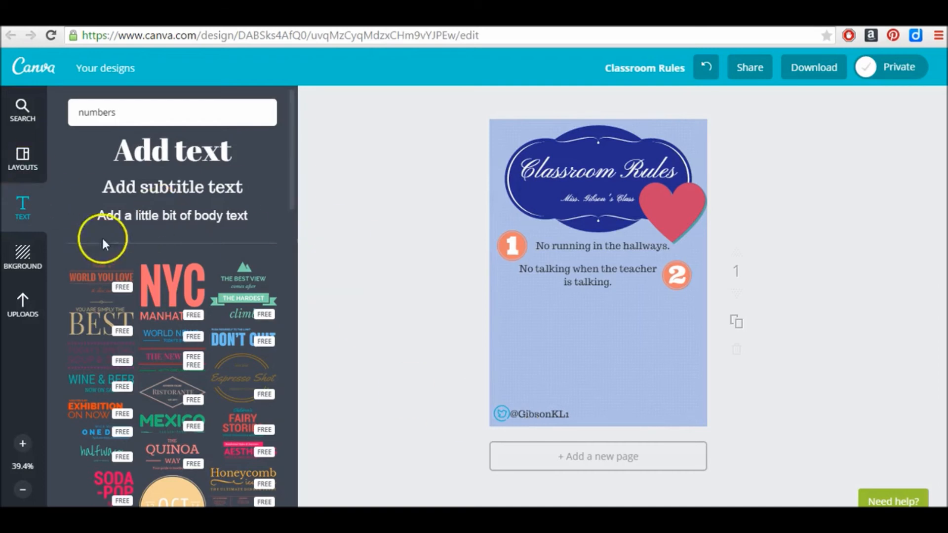
Step: Place the photo of hands typing on a laptop from the Photos collection across the lower part of the page
{"action": "left_click", "coordinate": [22, 108]}
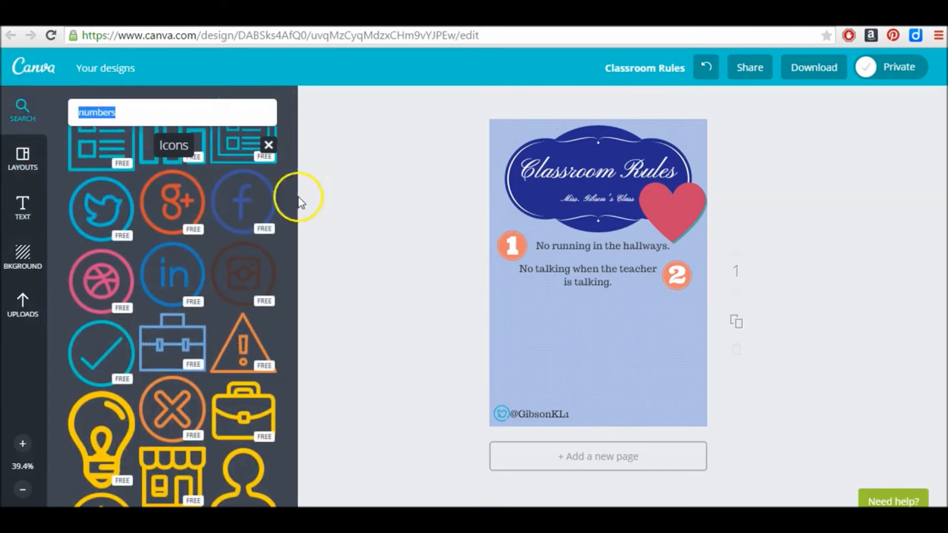
{"action": "left_click", "coordinate": [268, 145]}
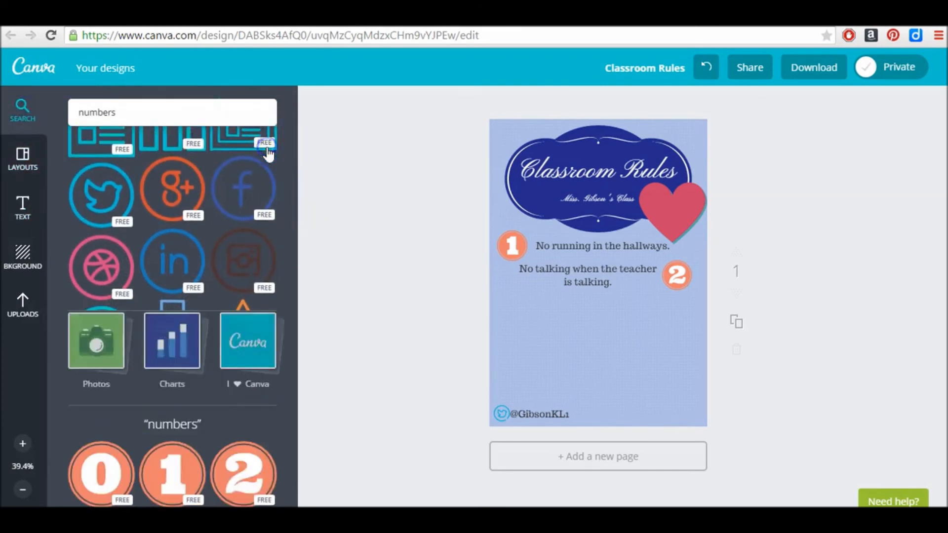
{"action": "left_click_drag", "start_coordinate": [291, 225], "coordinate": [290, 106]}
{"action": "left_click", "coordinate": [106, 377]}
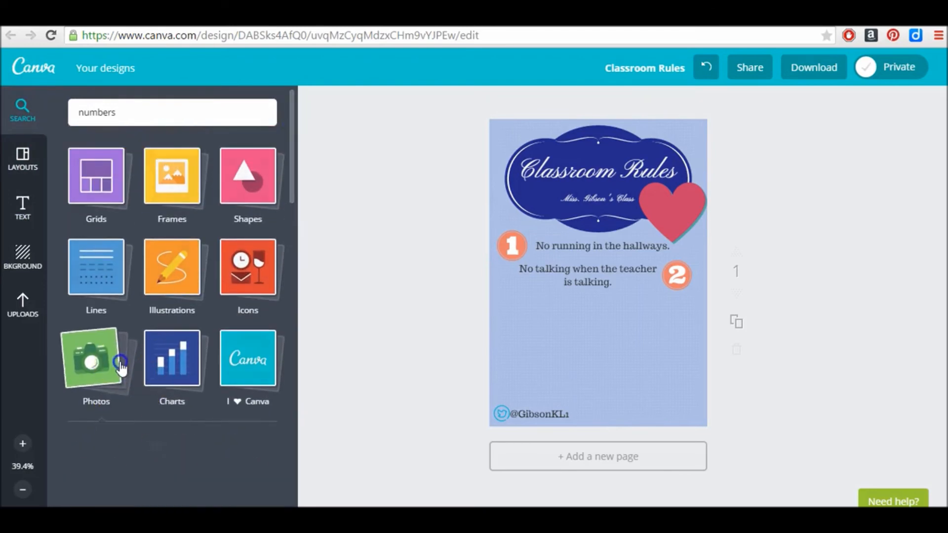
{"action": "mouse_move", "coordinate": [291, 143]}
{"action": "left_mouse_down"}
{"action": "mouse_move", "coordinate": [300, 237]}
{"action": "mouse_move", "coordinate": [297, 137]}
{"action": "mouse_move", "coordinate": [301, 208]}
{"action": "mouse_move", "coordinate": [301, 145]}
{"action": "left_mouse_up"}
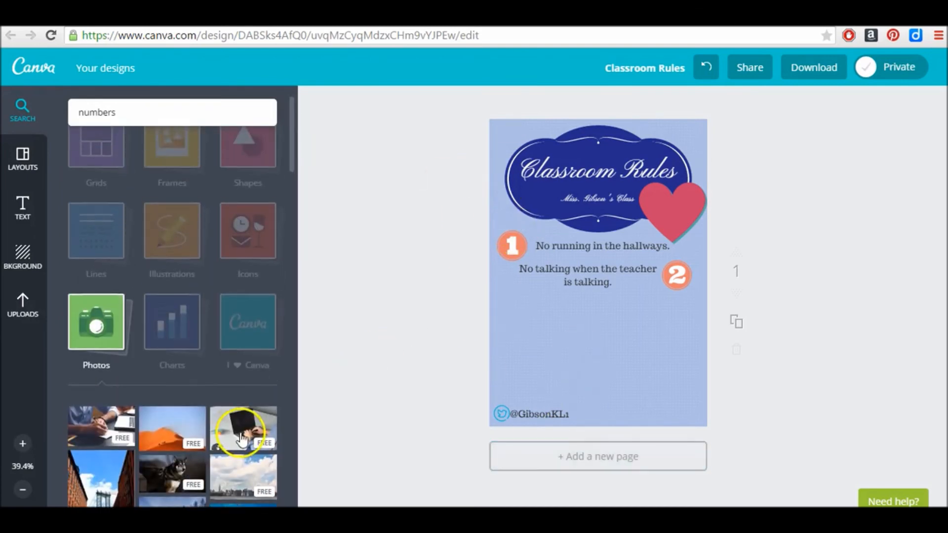
{"action": "left_click_drag", "start_coordinate": [242, 437], "coordinate": [576, 370]}
{"action": "left_click", "coordinate": [585, 364]}
{"action": "left_click_drag", "start_coordinate": [698, 291], "coordinate": [698, 290]}
Step: Set the laptop photo's transparency to about 27
{"action": "left_click", "coordinate": [720, 261]}
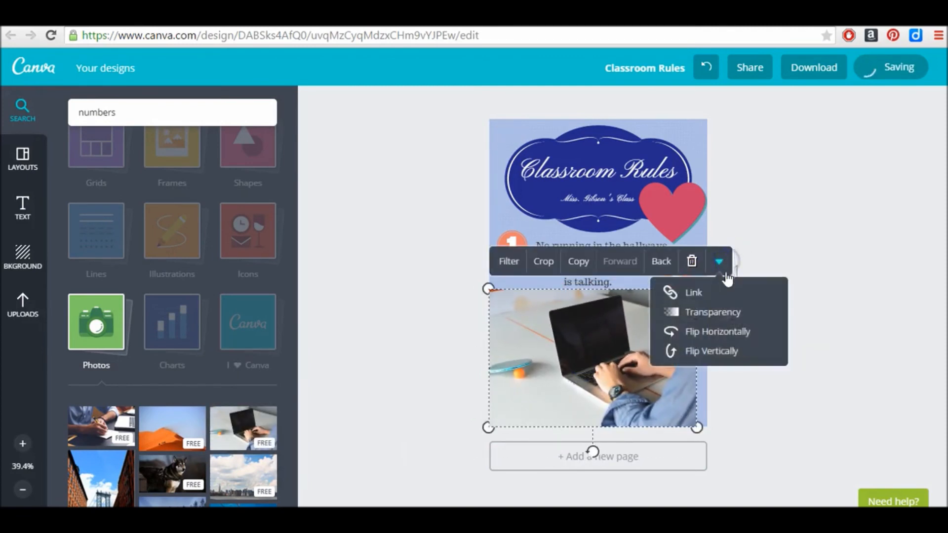
{"action": "left_click", "coordinate": [734, 313]}
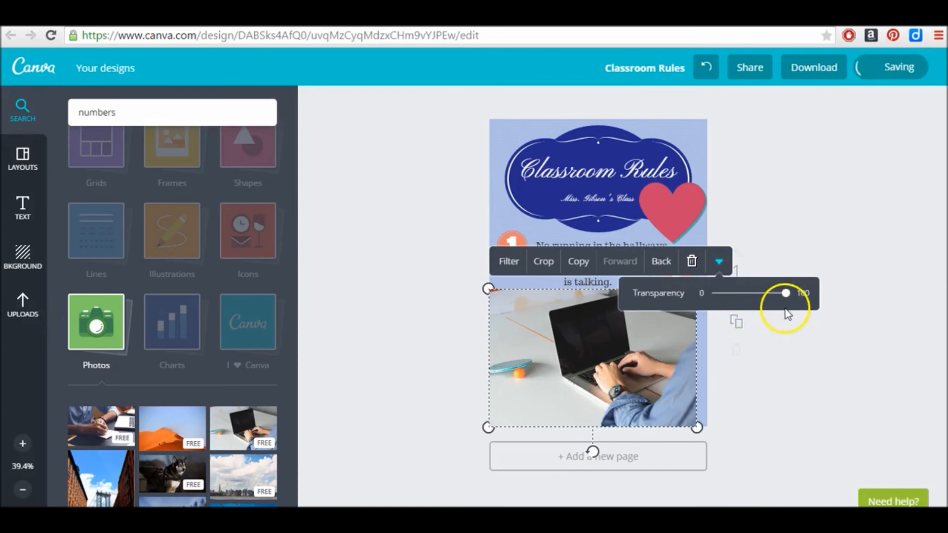
{"action": "left_click_drag", "start_coordinate": [787, 296], "coordinate": [736, 297]}
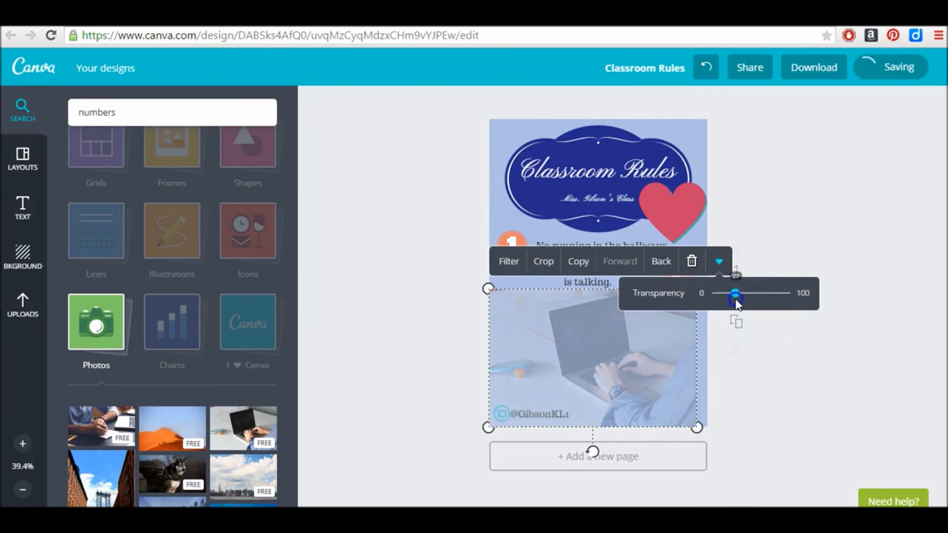
Step: Send the laptop photo behind the other elements and enlarge it to span the full page width
{"action": "left_click", "coordinate": [661, 262]}
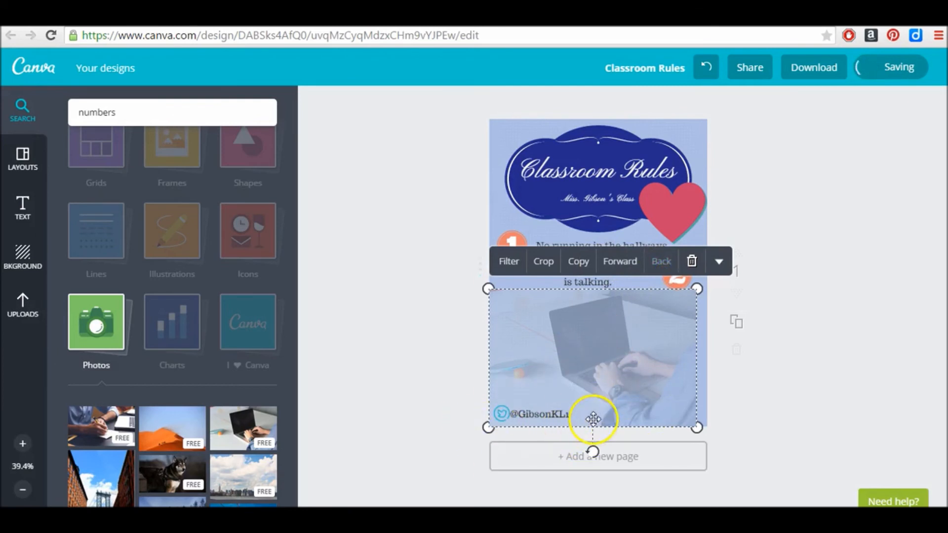
{"action": "left_click_drag", "start_coordinate": [697, 427], "coordinate": [718, 424]}
{"action": "left_click", "coordinate": [594, 363]}
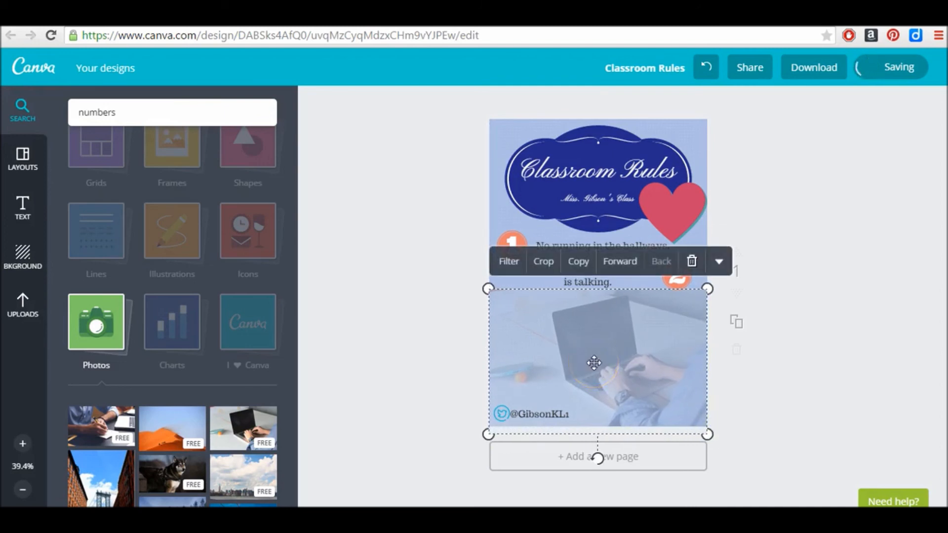
Step: Try the Cali and Drama filters on the laptop photo, and apply the Epic filter
{"action": "left_click", "coordinate": [511, 261]}
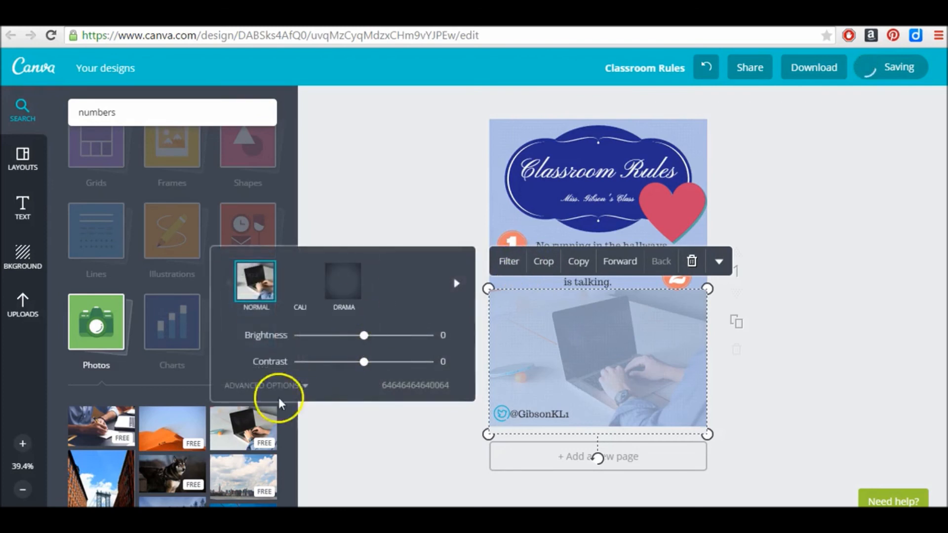
{"action": "left_click", "coordinate": [290, 391]}
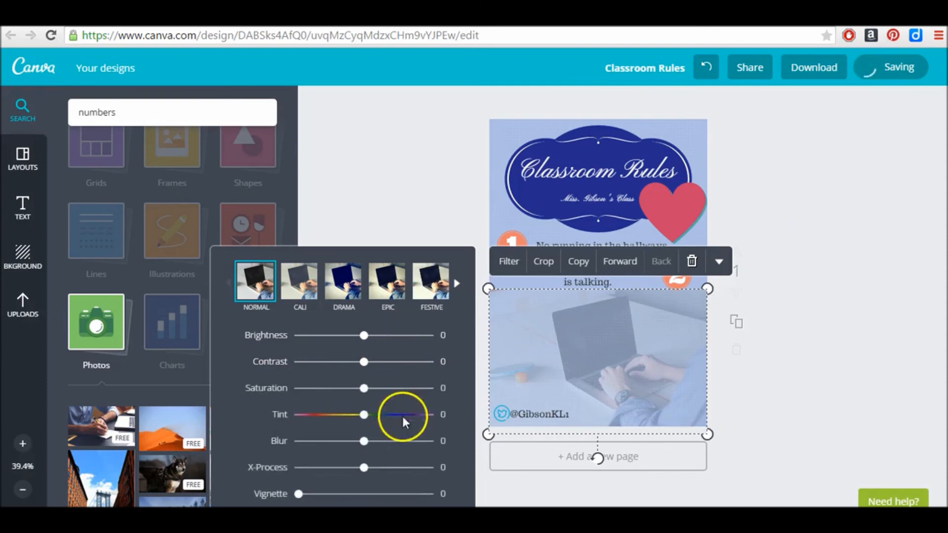
{"action": "left_click", "coordinate": [307, 294]}
{"action": "left_click", "coordinate": [344, 290]}
{"action": "left_click", "coordinate": [389, 290]}
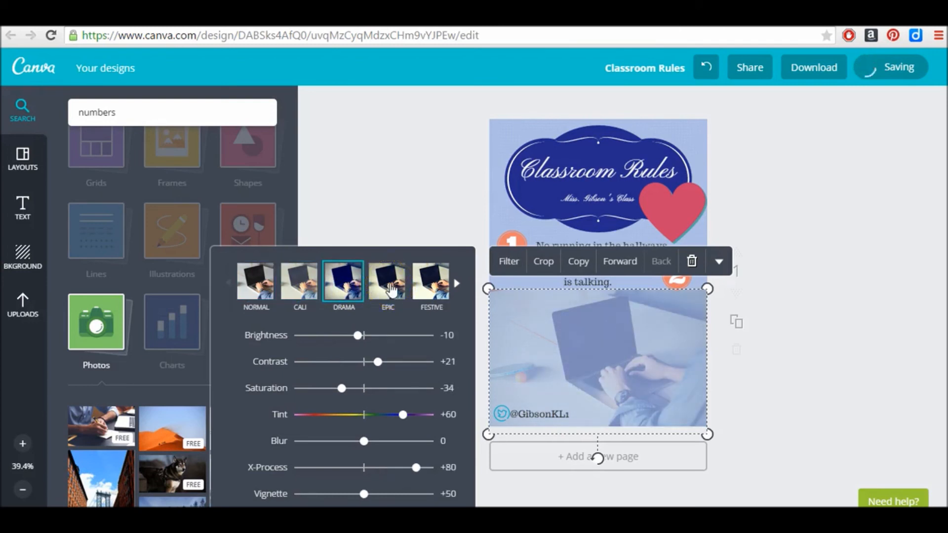
{"action": "left_click", "coordinate": [457, 287]}
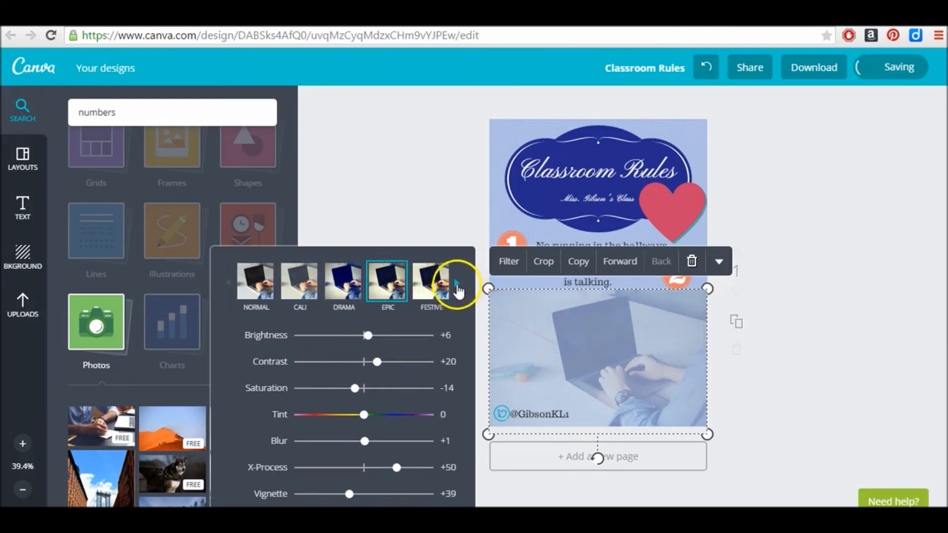
{"action": "left_click", "coordinate": [457, 286]}
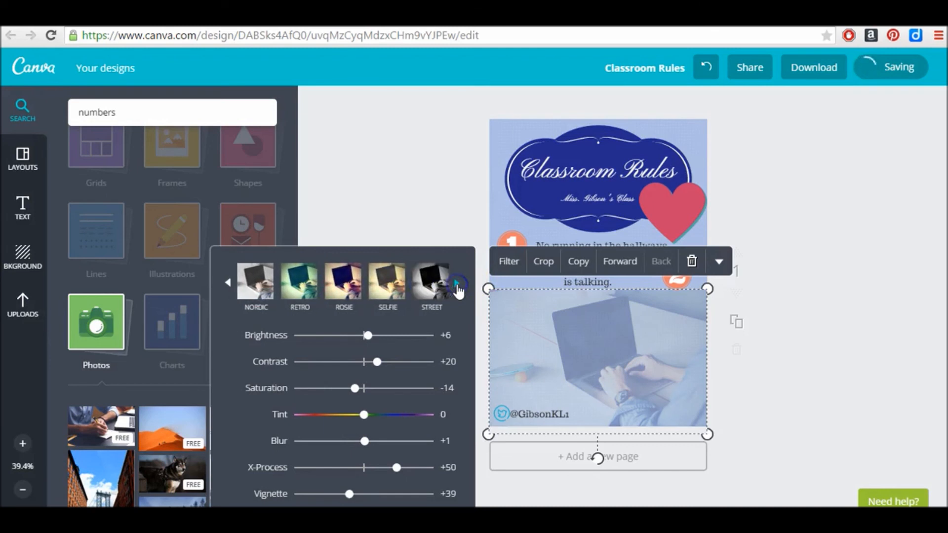
{"action": "left_click", "coordinate": [440, 221]}
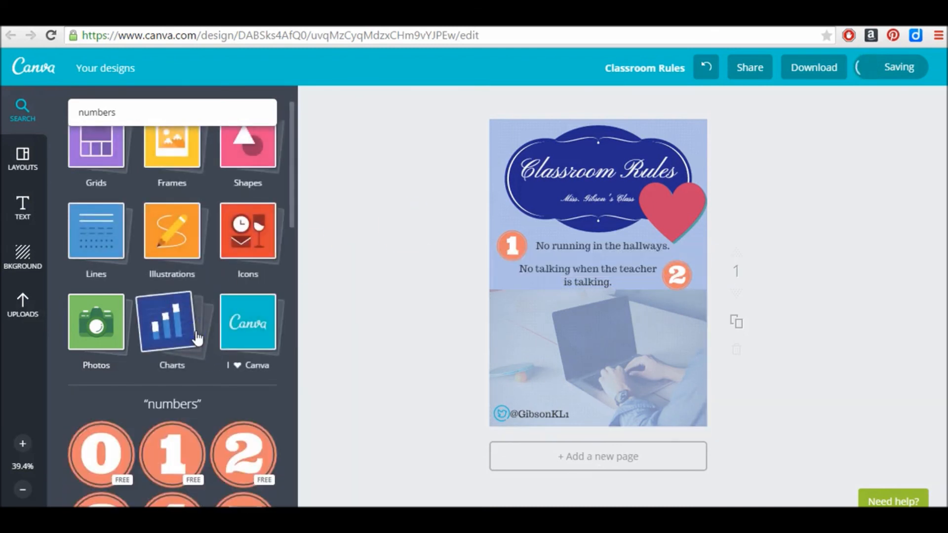
Step: Look through the free graphics in the Charts and I ♥ Canva collections
{"action": "left_click", "coordinate": [197, 339]}
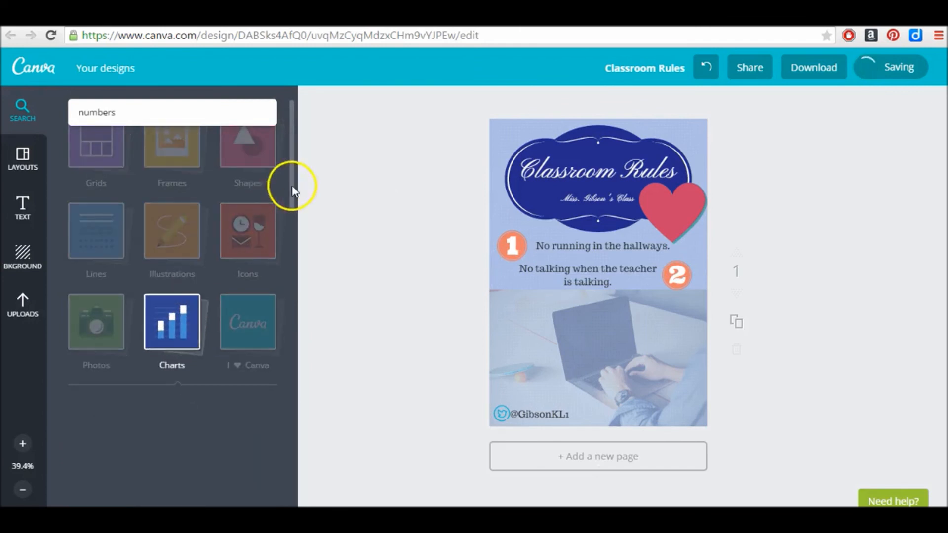
{"action": "left_click", "coordinate": [290, 141]}
{"action": "left_click", "coordinate": [178, 322]}
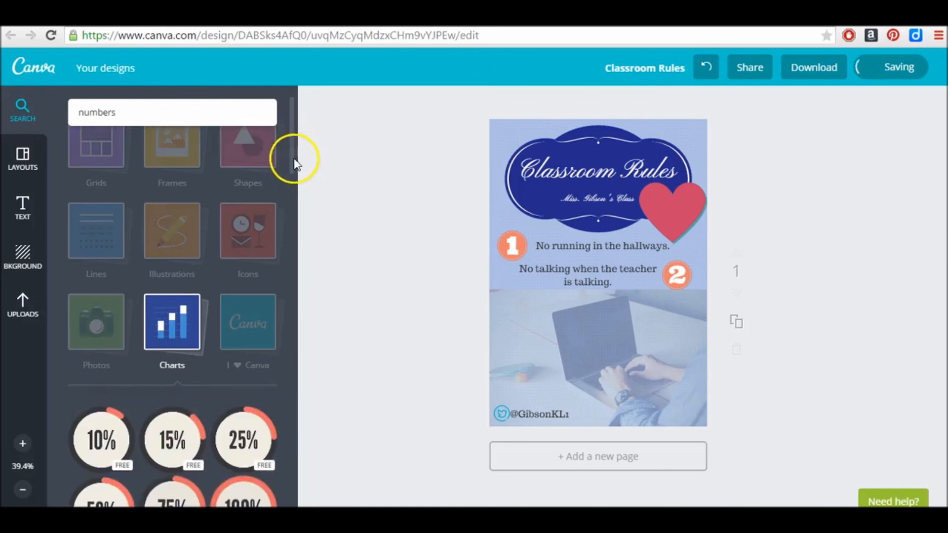
{"action": "left_click_drag", "start_coordinate": [292, 153], "coordinate": [304, 134]}
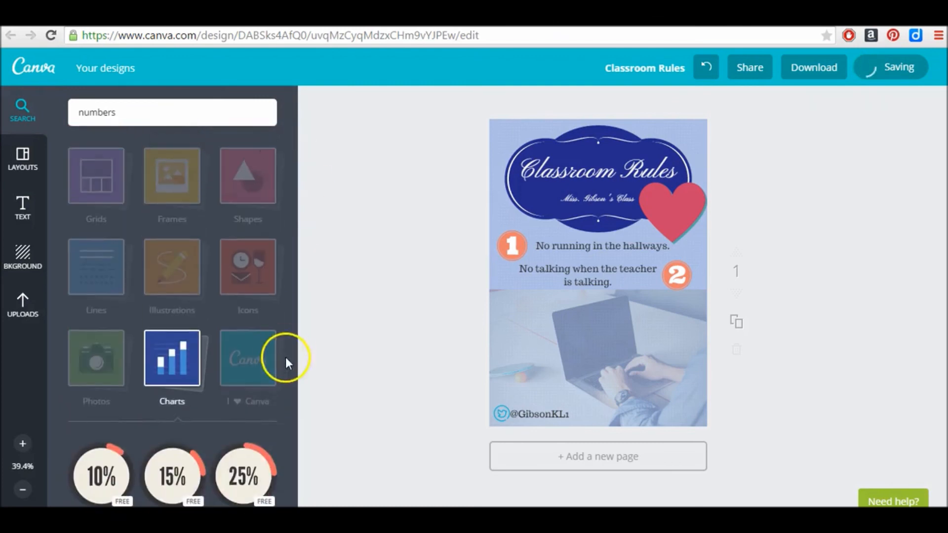
{"action": "left_click", "coordinate": [254, 363]}
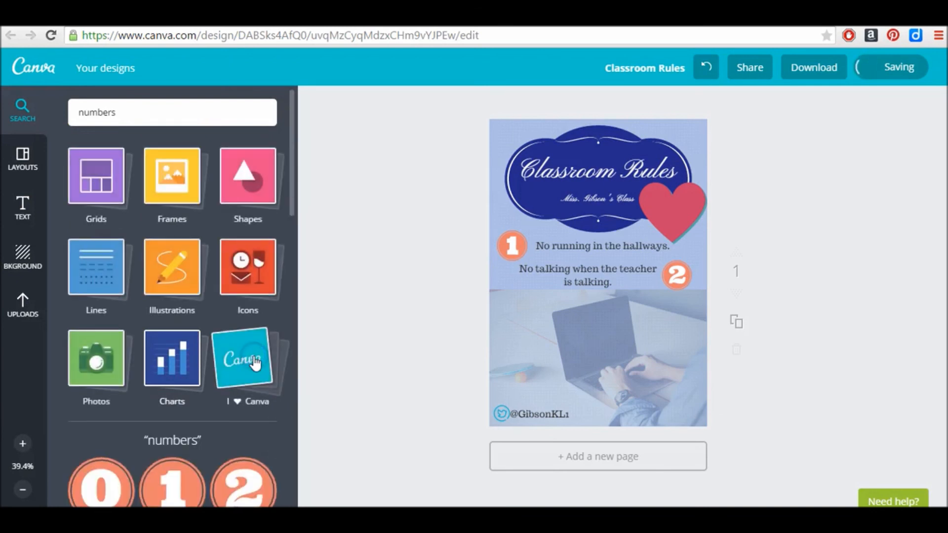
{"action": "left_click", "coordinate": [255, 363]}
{"action": "left_click_drag", "start_coordinate": [289, 144], "coordinate": [295, 210]}
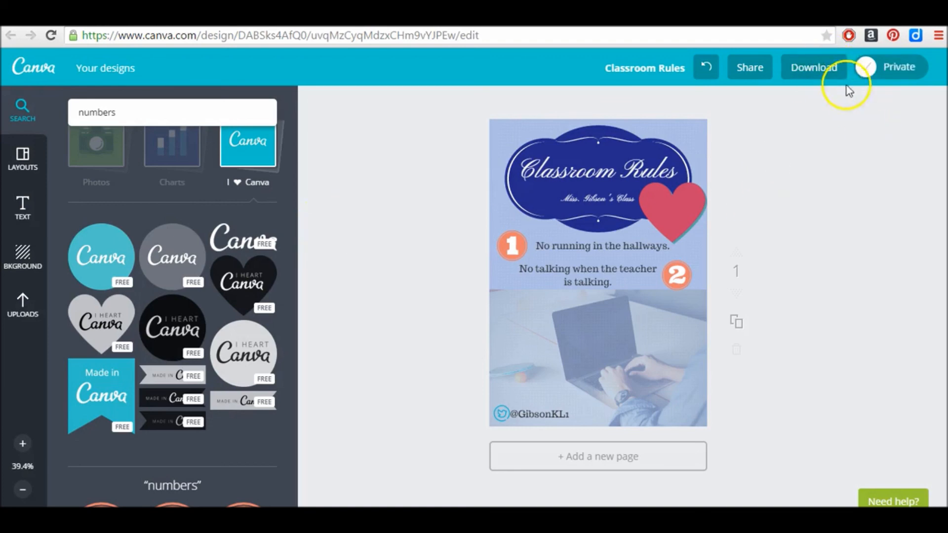
Step: Review the poster's download formats and page options, and the ways to share it by social media, email or link
{"action": "left_click", "coordinate": [834, 68]}
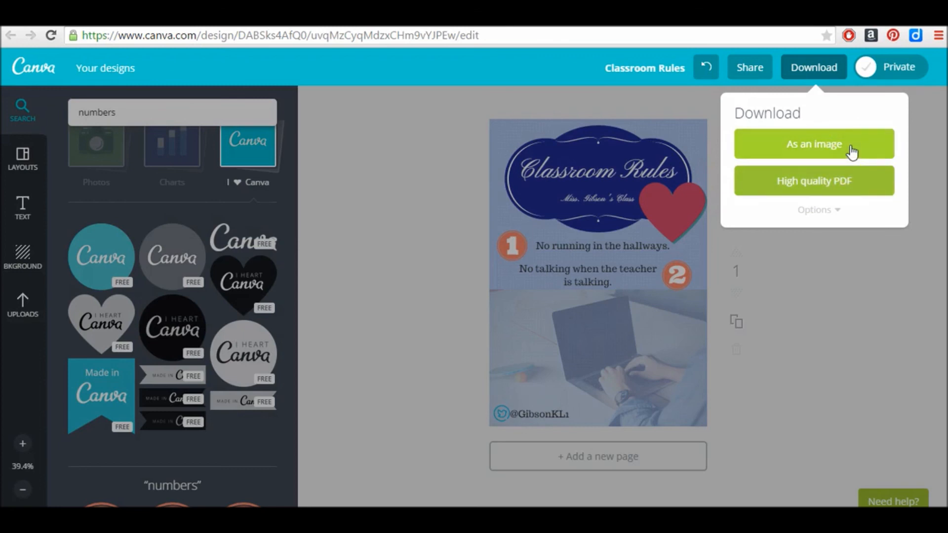
{"action": "left_click", "coordinate": [834, 215]}
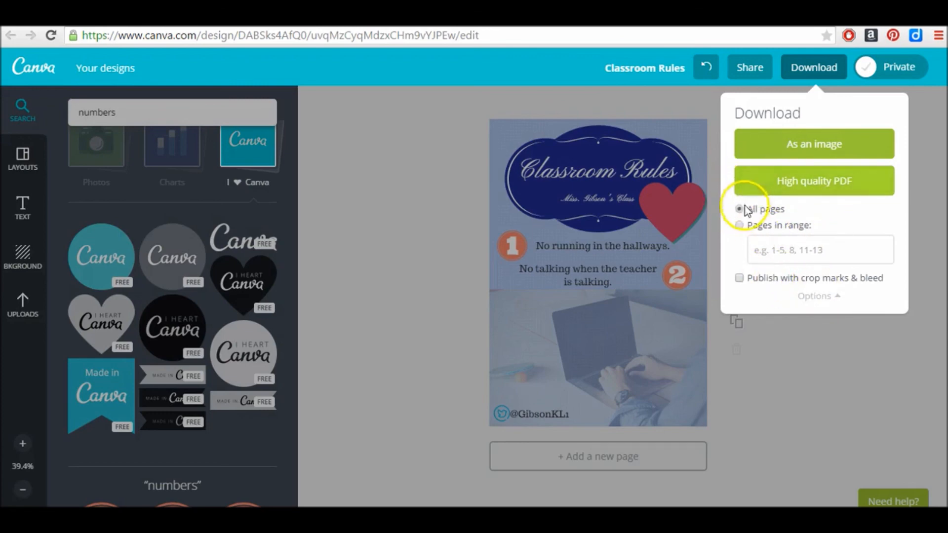
{"action": "left_click", "coordinate": [759, 72]}
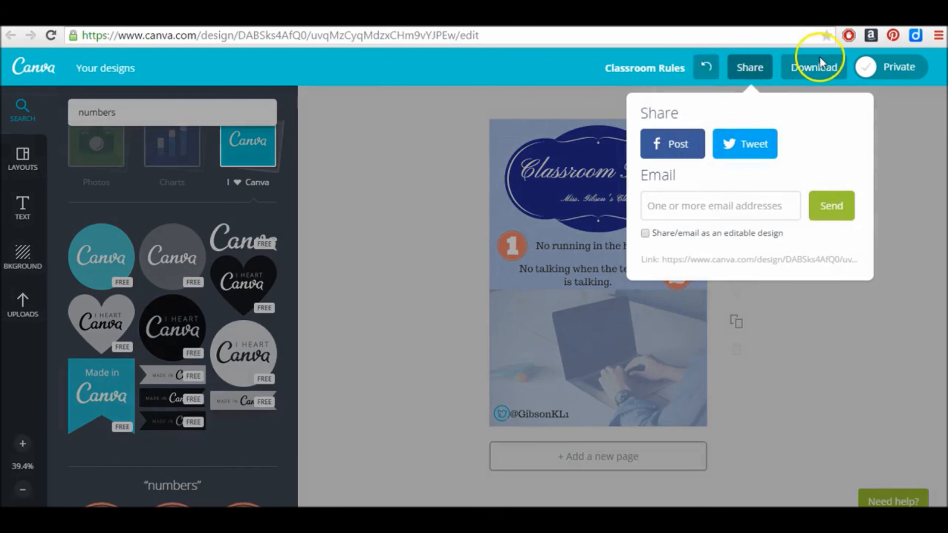
{"action": "left_click", "coordinate": [887, 102]}
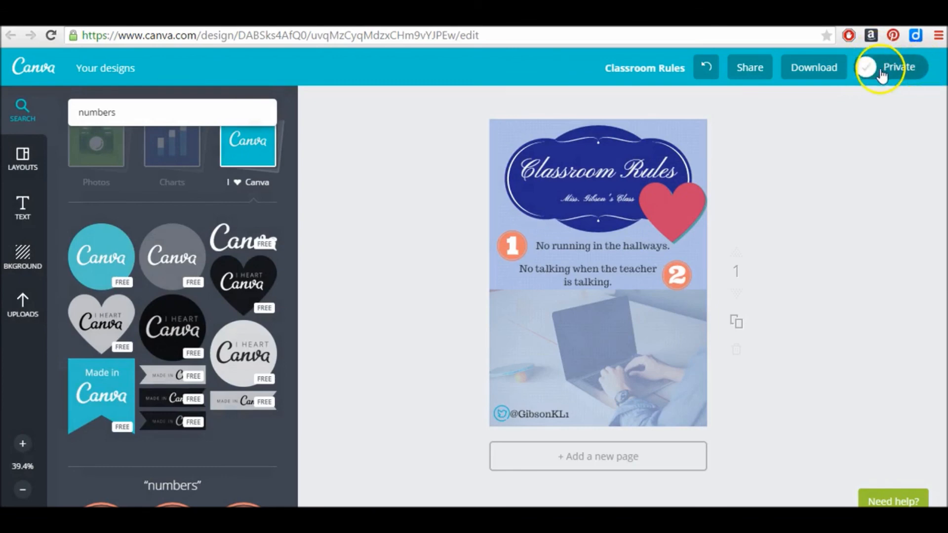
Step: Make the design public, keeping "Classroom Rules" as its description
{"action": "left_click", "coordinate": [882, 71]}
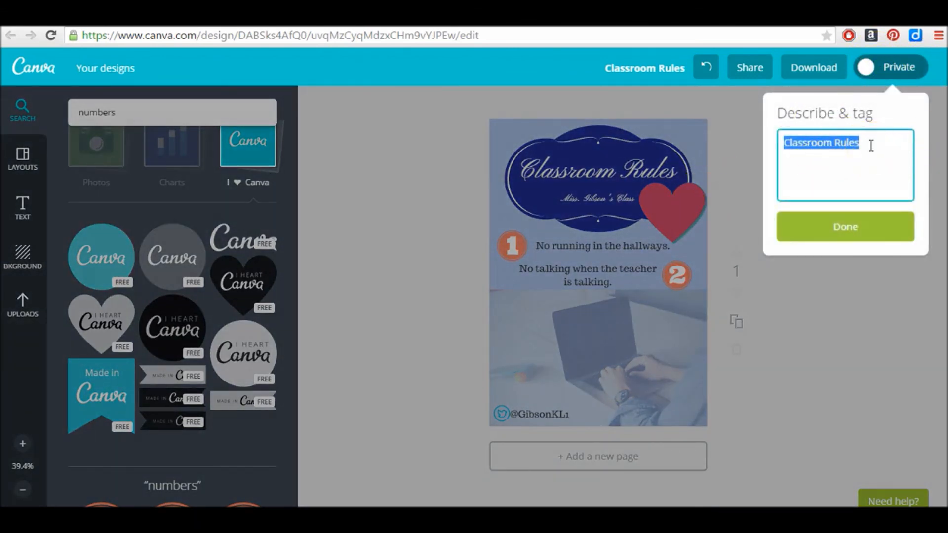
{"action": "left_click", "coordinate": [867, 224]}
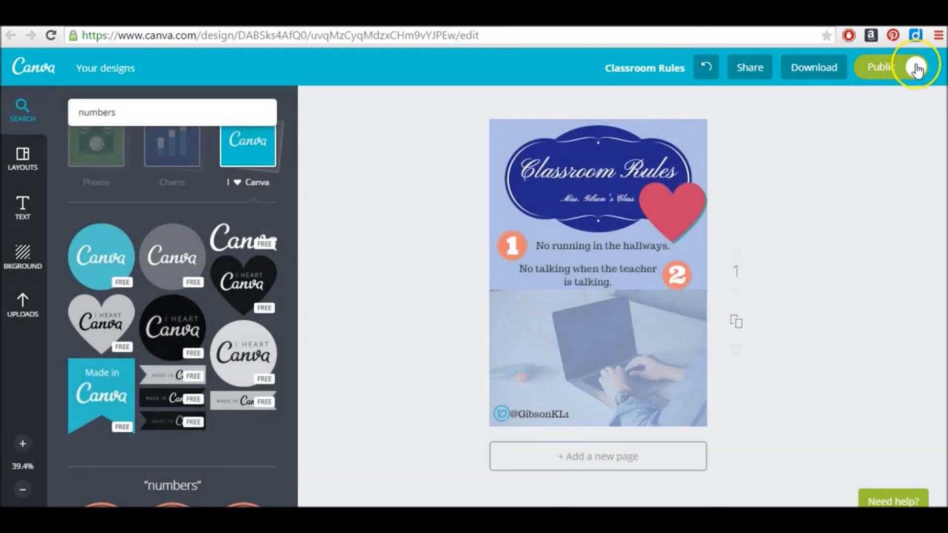